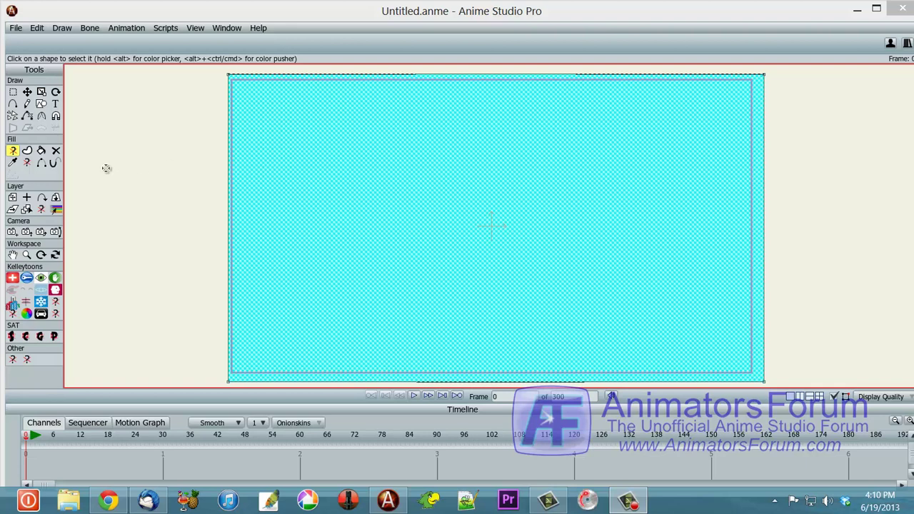
- With Transform Layer, nudge the cyan layer slightly left to X -0.0392, Y 0.0235
click(12, 197)
drag(522, 219, 516, 214)
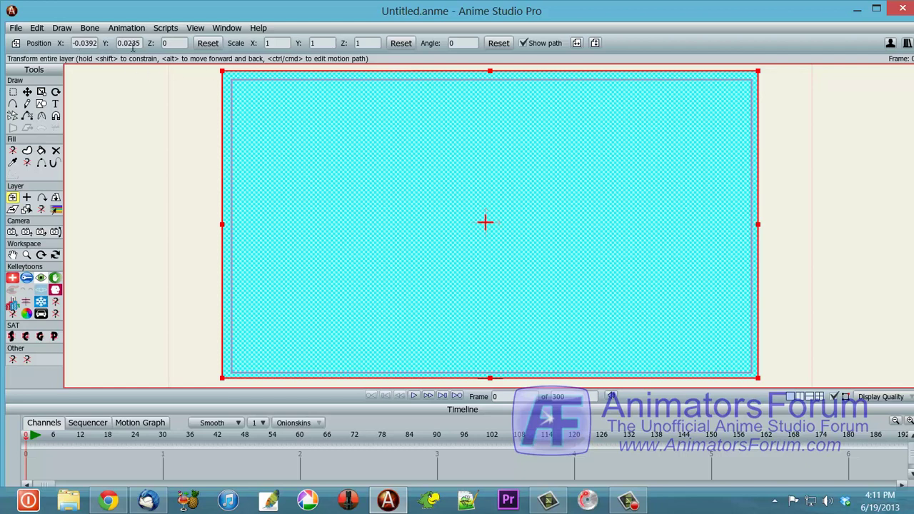
- Drag the cyan layer left, right, up and down, ending near centre at X -0.0274, Y 0.0039
drag(482, 205, 407, 213)
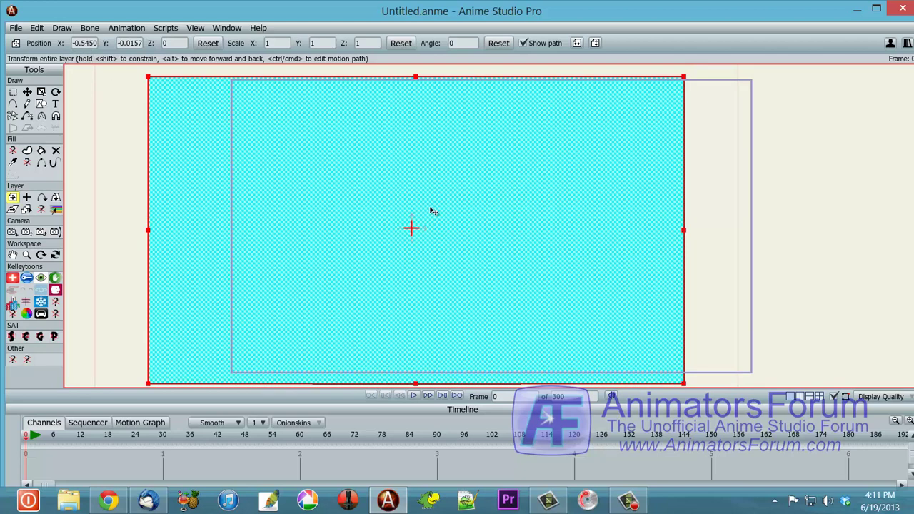
drag(433, 210, 393, 206)
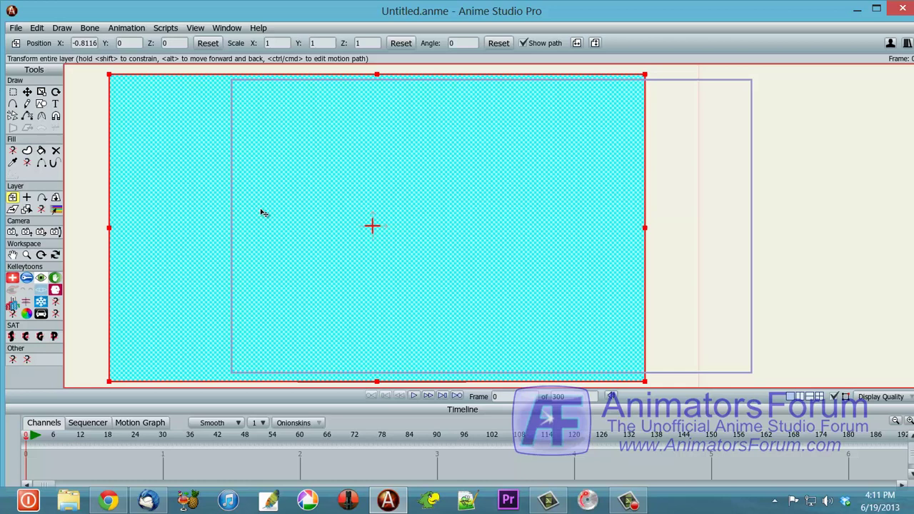
drag(263, 210, 404, 208)
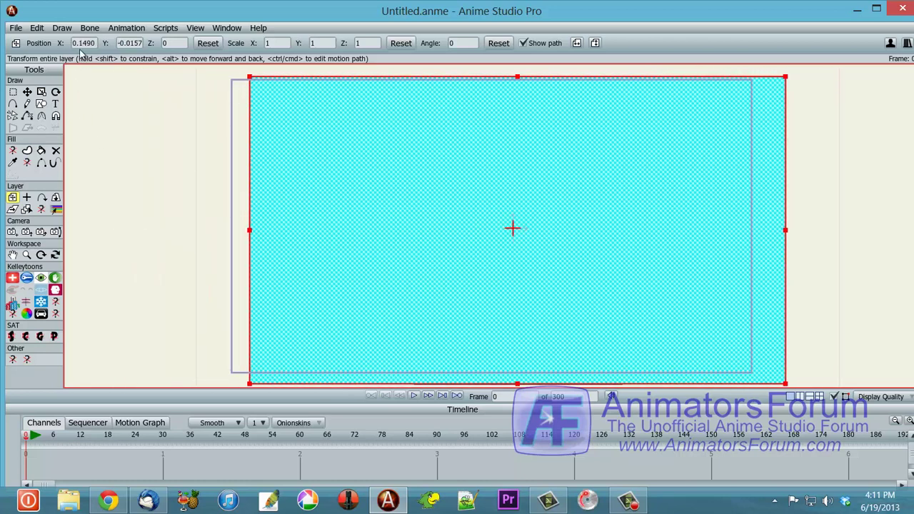
drag(412, 245, 494, 247)
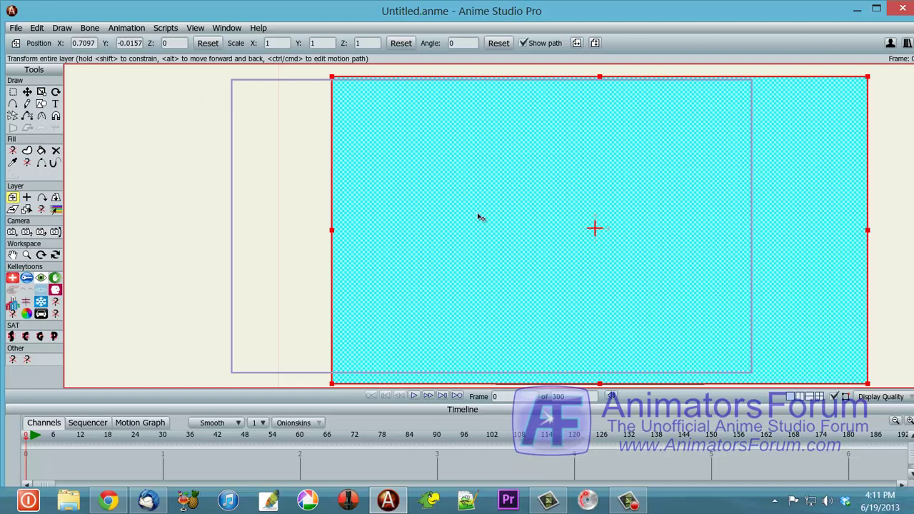
drag(479, 219, 370, 214)
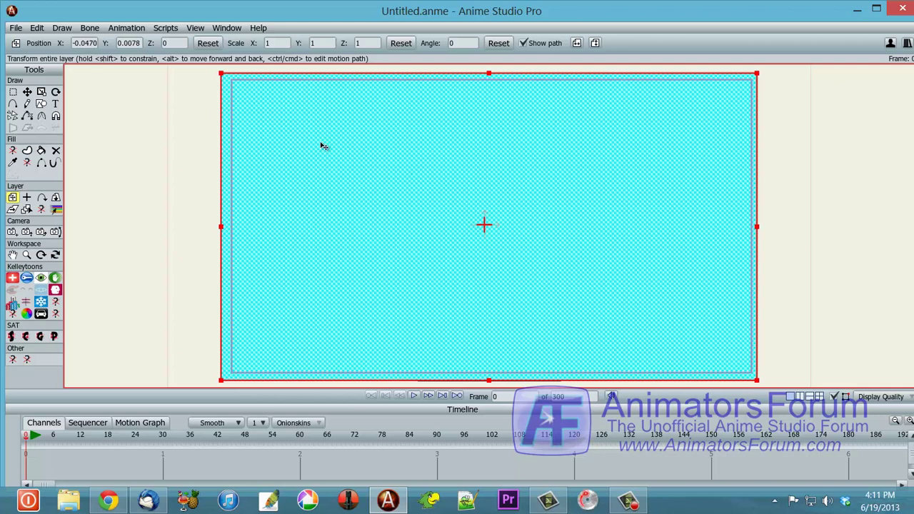
drag(433, 210, 431, 171)
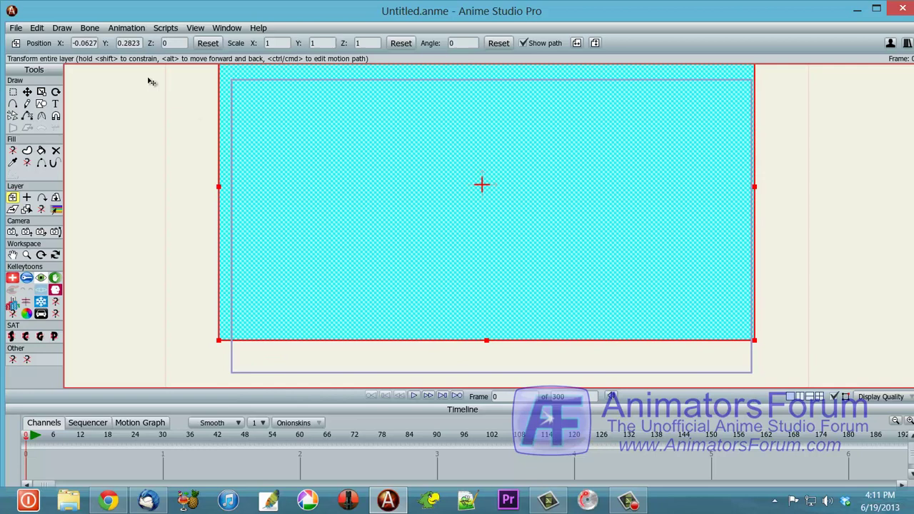
drag(404, 131, 392, 179)
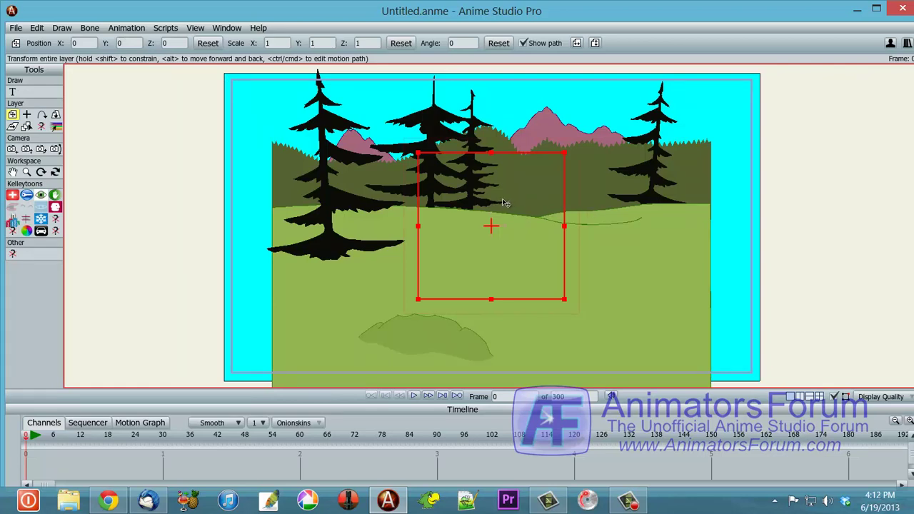
- Position the forest layer, then push the cyan sky layer back in depth to Z -0.7652
drag(489, 208, 484, 226)
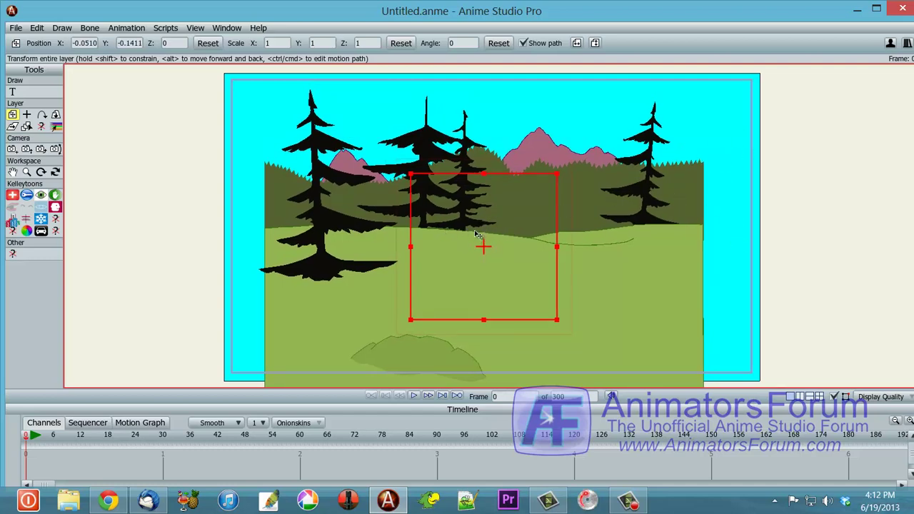
drag(459, 236, 463, 235)
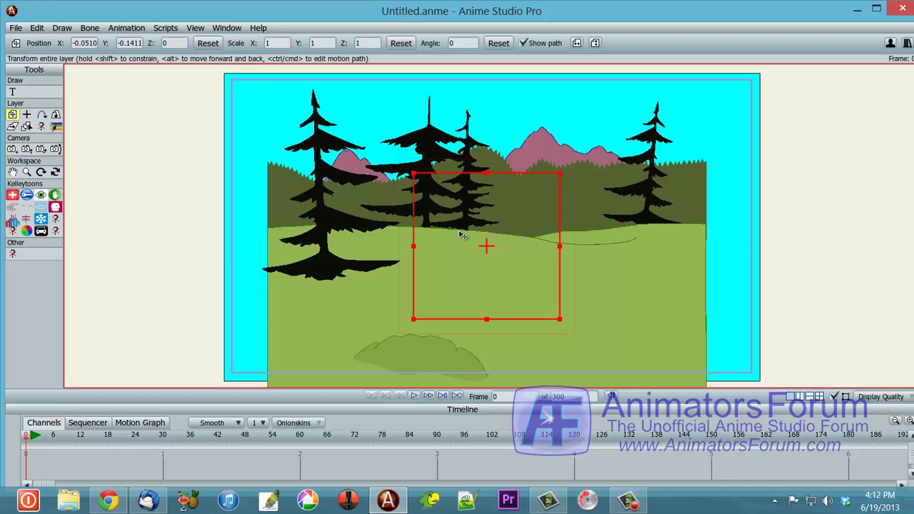
click(249, 212)
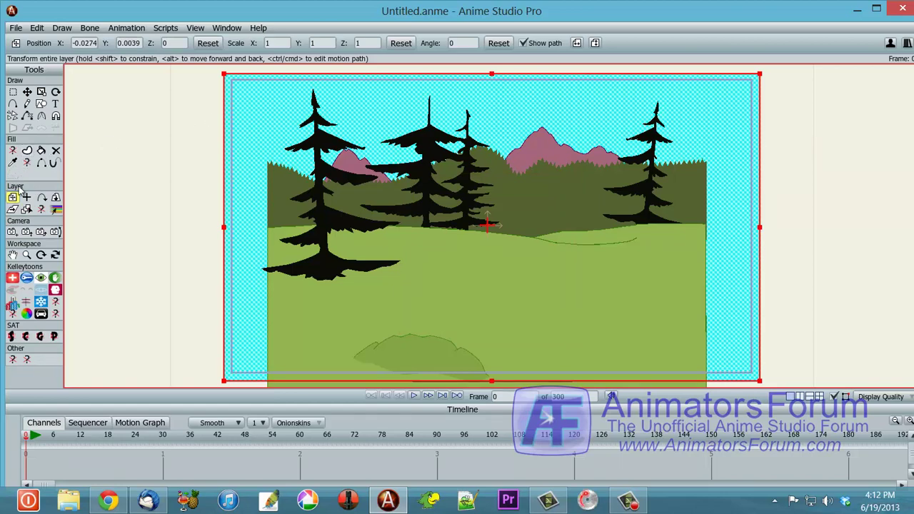
mouse_move(271, 122)
mouse_down()
mouse_move(288, 125)
mouse_move(274, 123)
mouse_up()
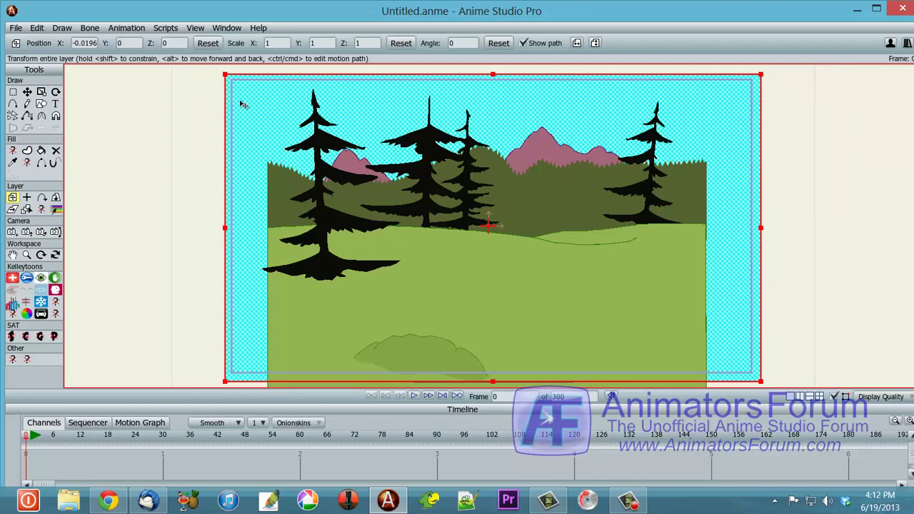
click(245, 127)
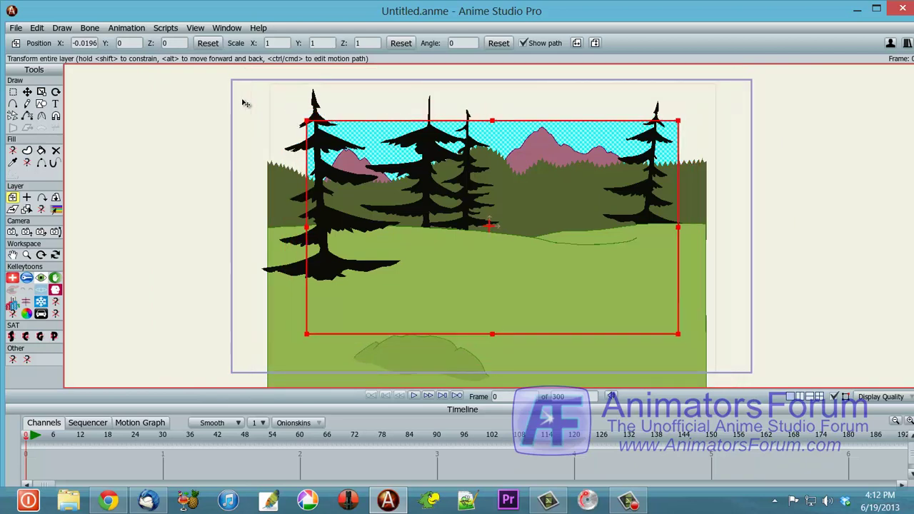
click(56, 255)
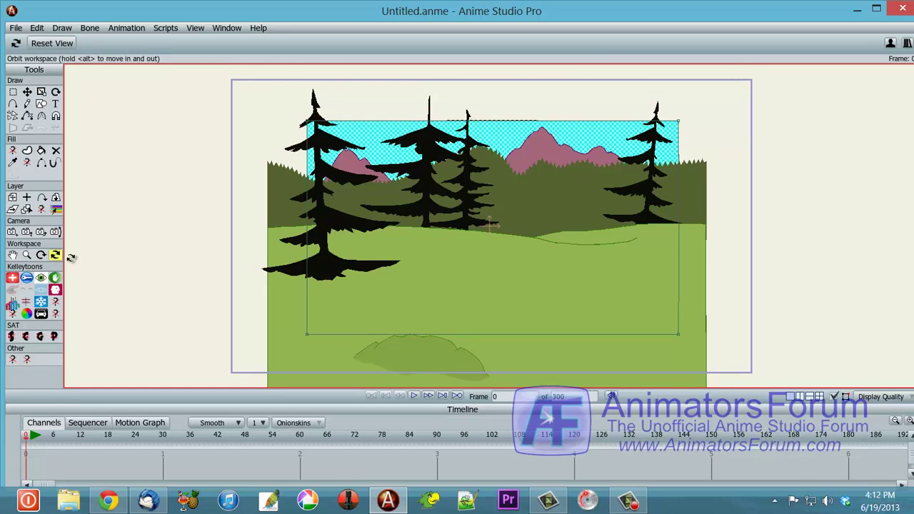
drag(156, 187, 432, 110)
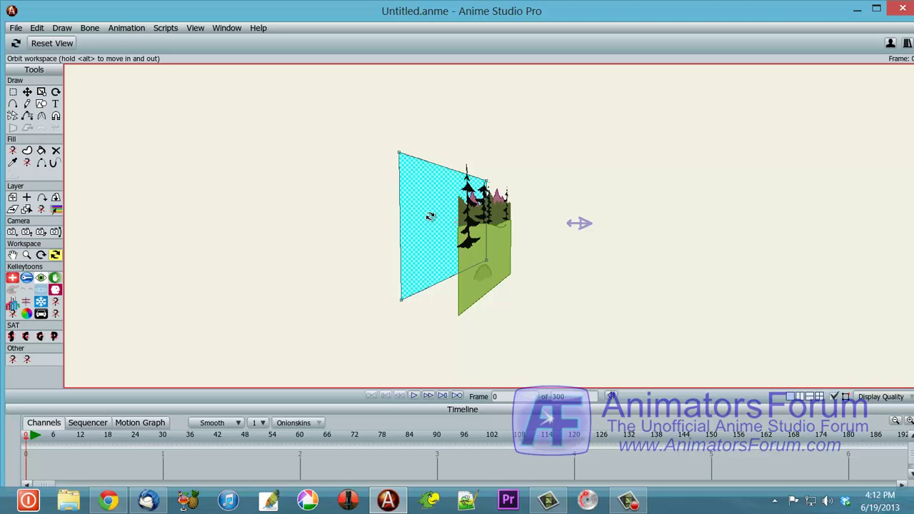
drag(429, 216, 496, 199)
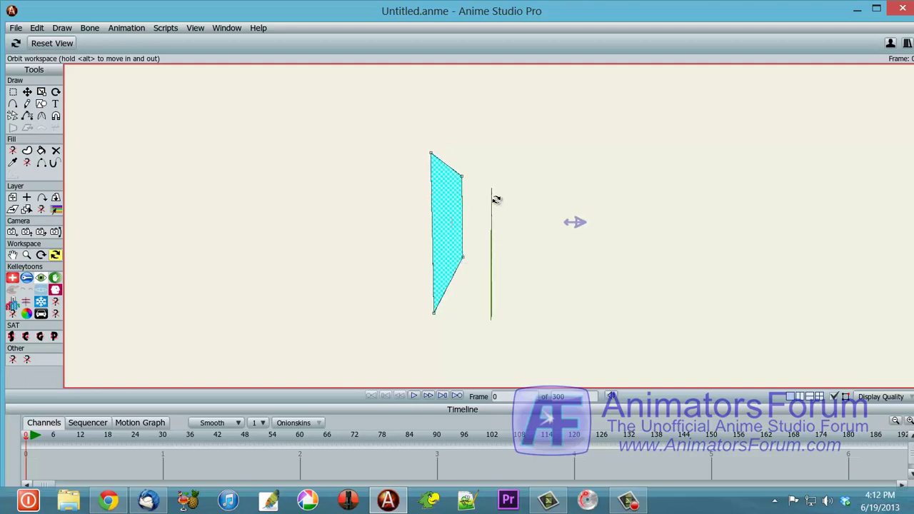
drag(459, 261, 267, 240)
click(44, 43)
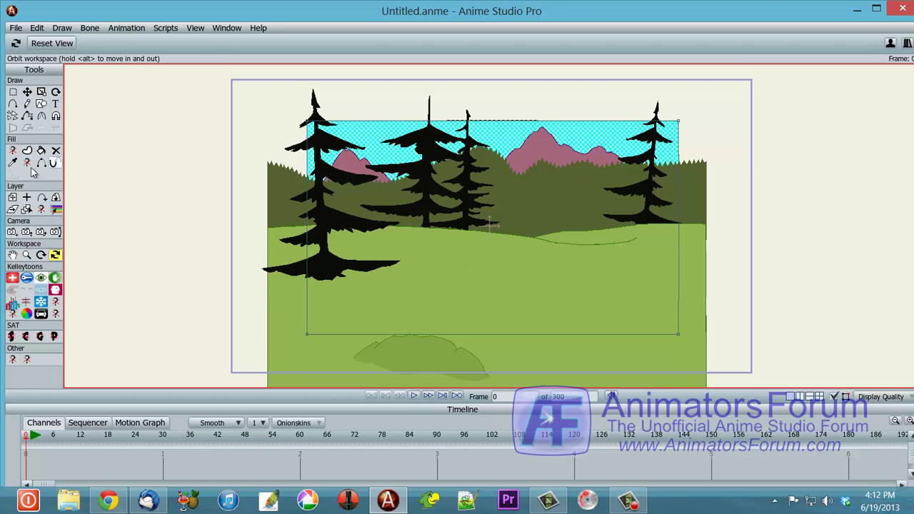
click(12, 197)
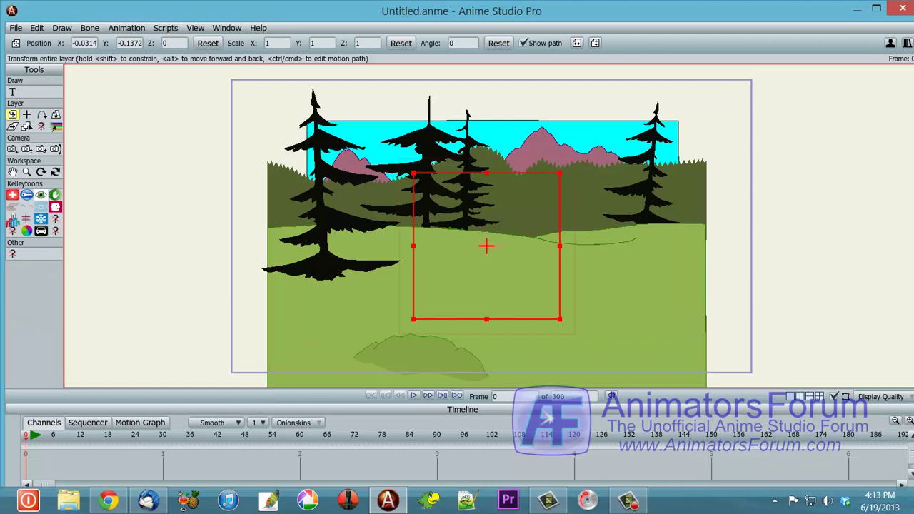
- Open the Layers panel with Ctrl+L and move it up to the top right of the screen
key(ctrl+l)
drag(807, 61, 780, 55)
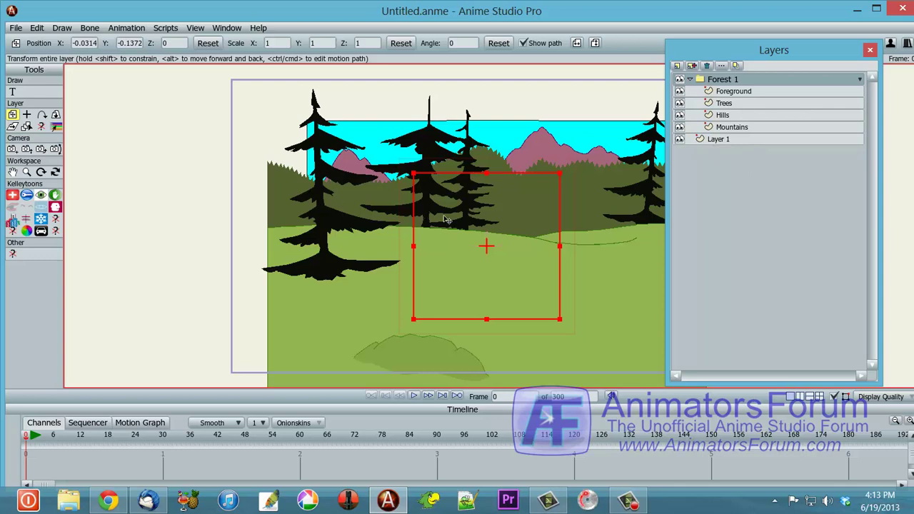
drag(713, 50, 741, 44)
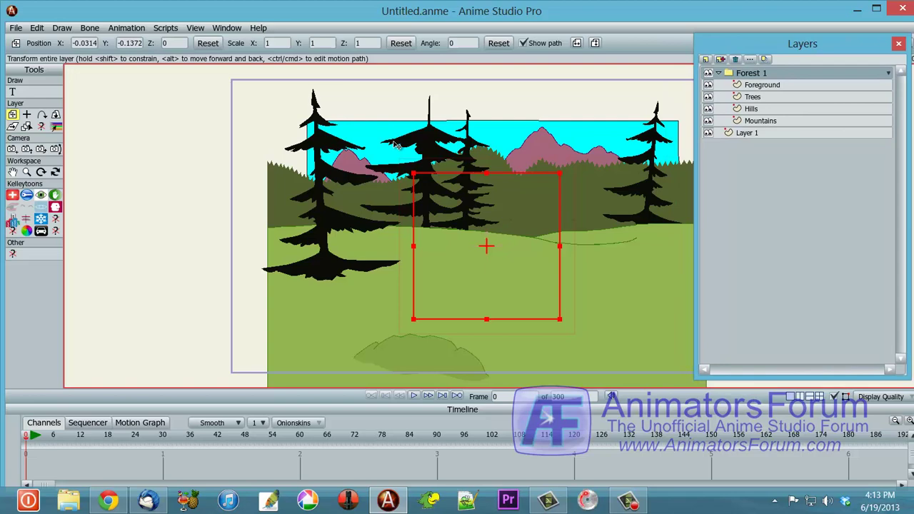
- Bring Layer 1 and Foreground forward in depth, and push Trees and Hills back
click(796, 133)
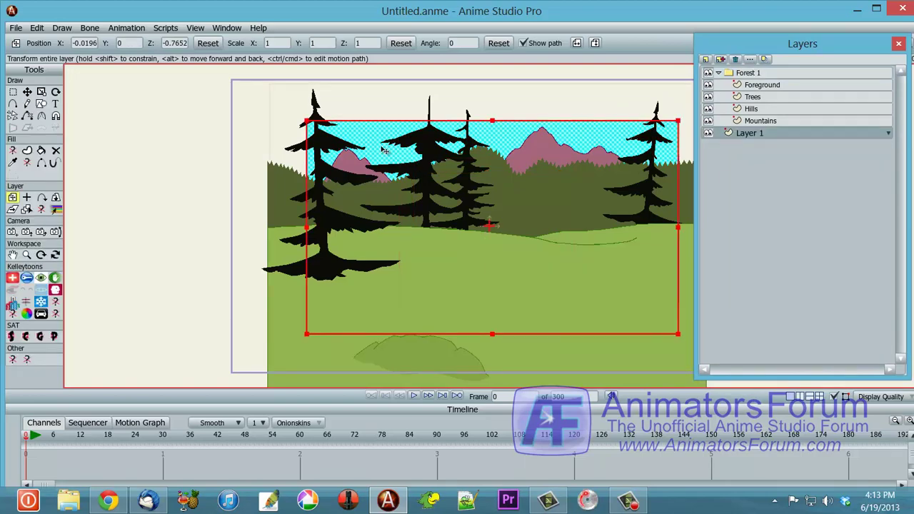
drag(383, 150, 371, 193)
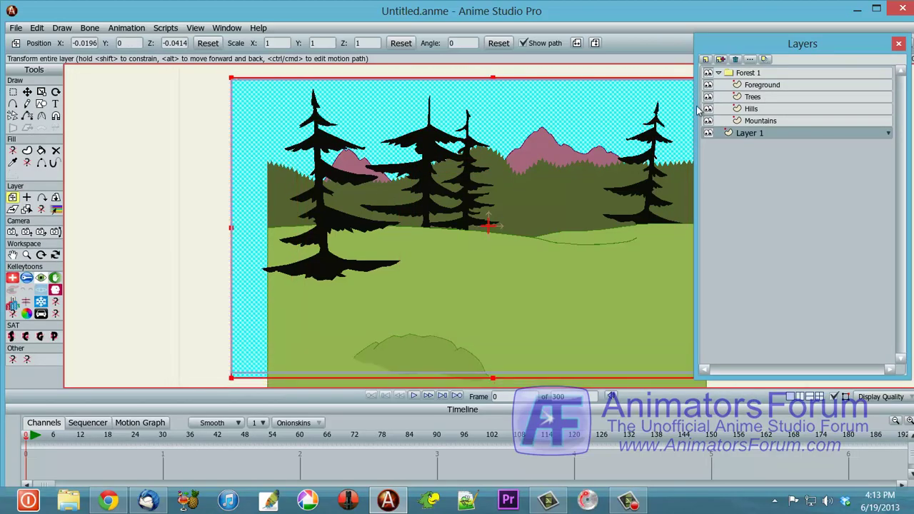
click(757, 86)
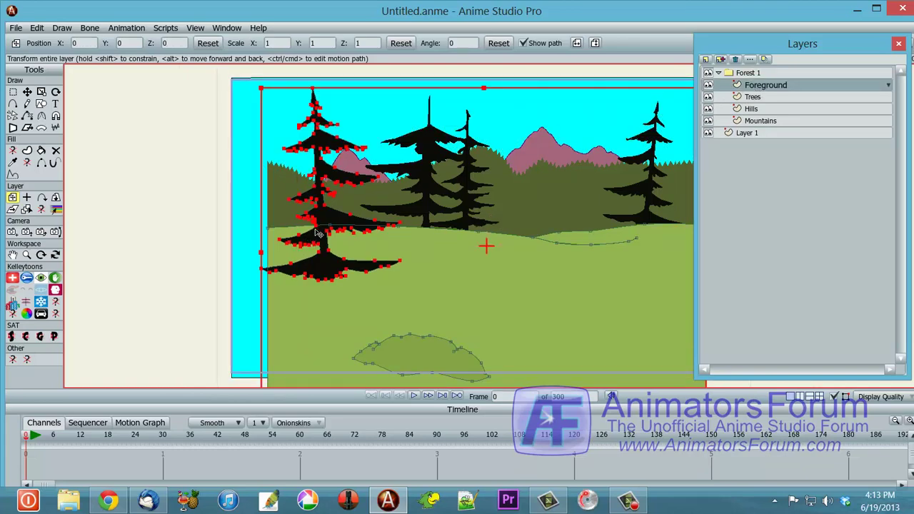
drag(318, 234, 318, 258)
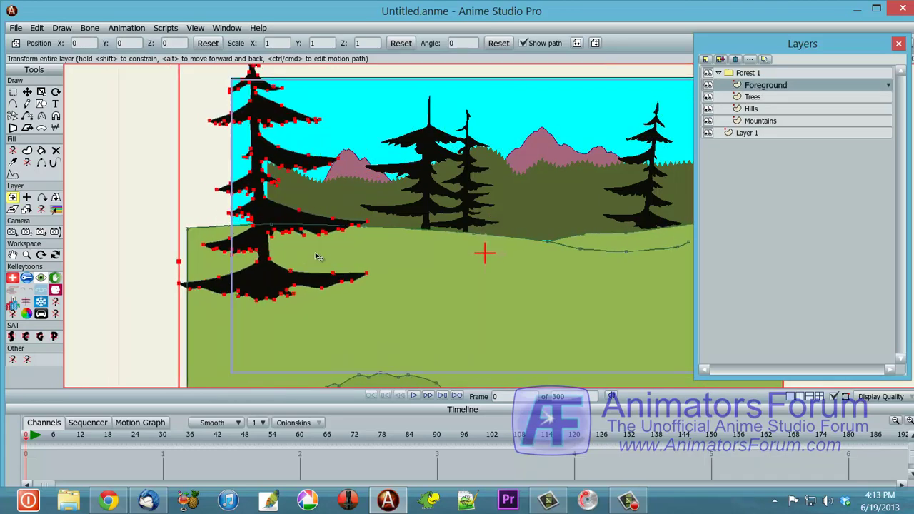
click(783, 98)
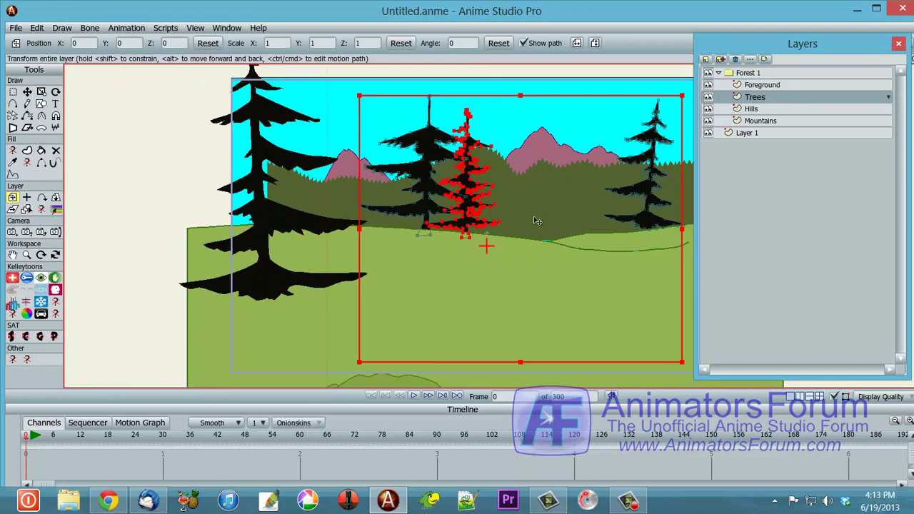
drag(529, 243, 531, 237)
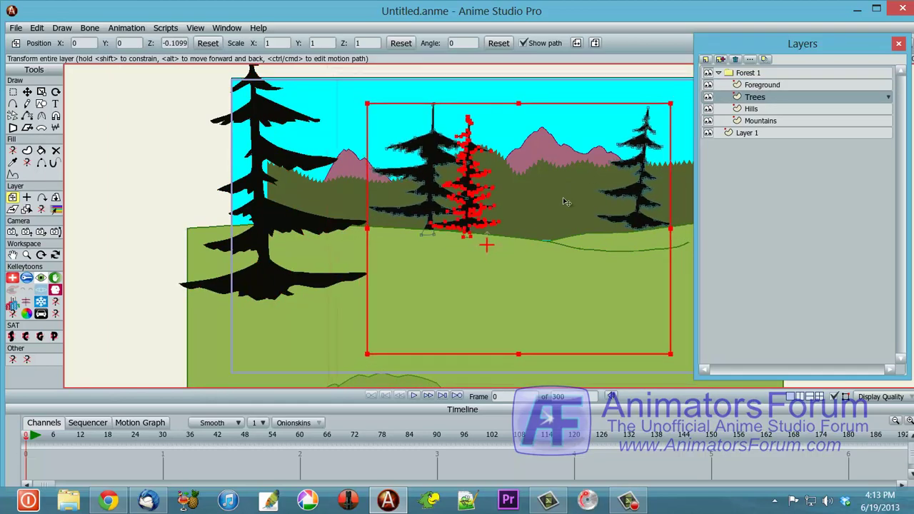
click(740, 110)
drag(549, 310, 513, 317)
- Select the Mountains layer and orbit the workspace to inspect the layers' depth spacing
click(772, 123)
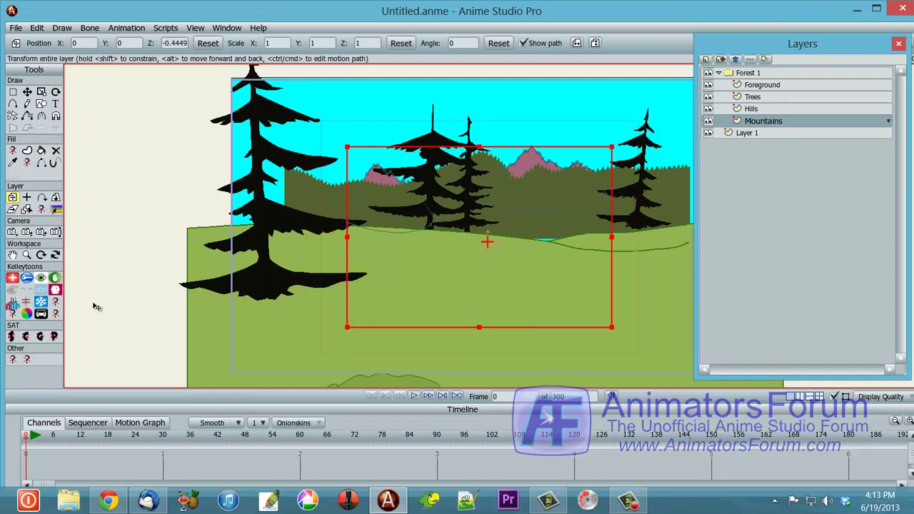
click(55, 254)
drag(182, 240, 314, 159)
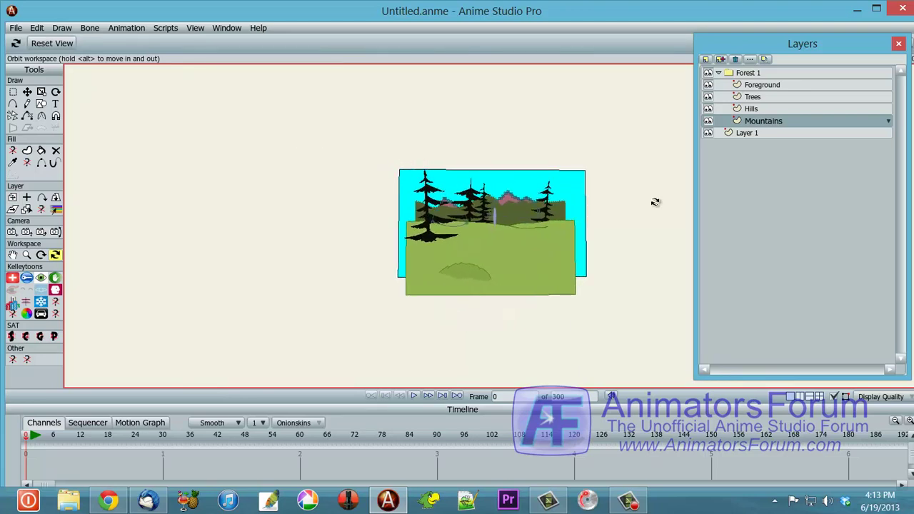
- Push the cyan Layer 1 backdrop back to Z -1.5642 and scale it to 2.1257
click(741, 134)
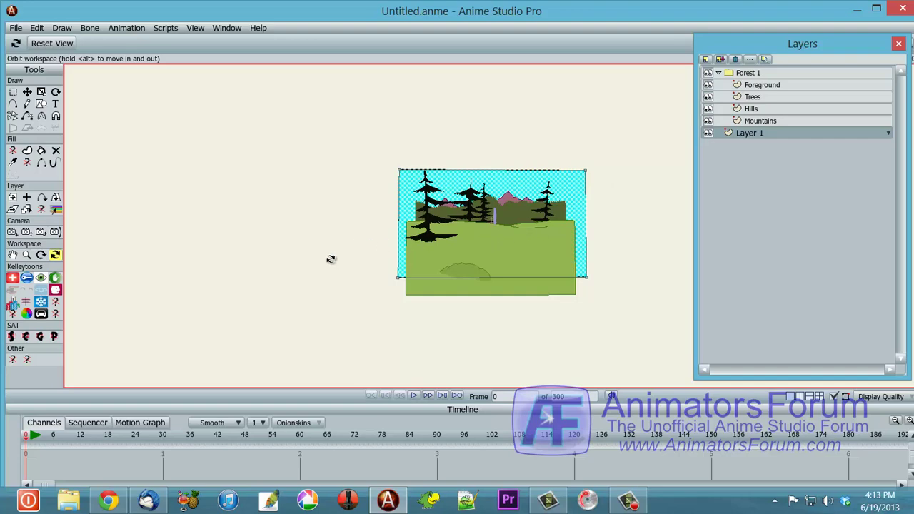
click(52, 43)
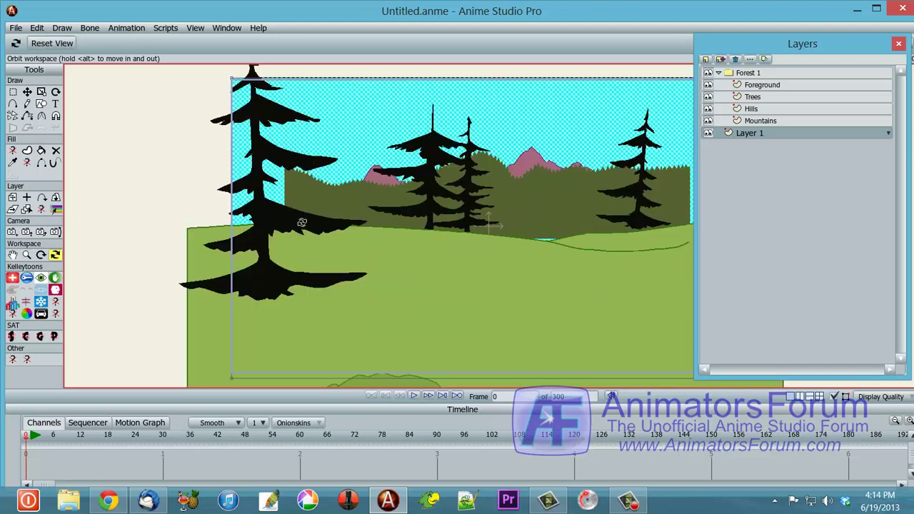
click(13, 197)
drag(346, 123, 357, 96)
drag(354, 148, 126, 98)
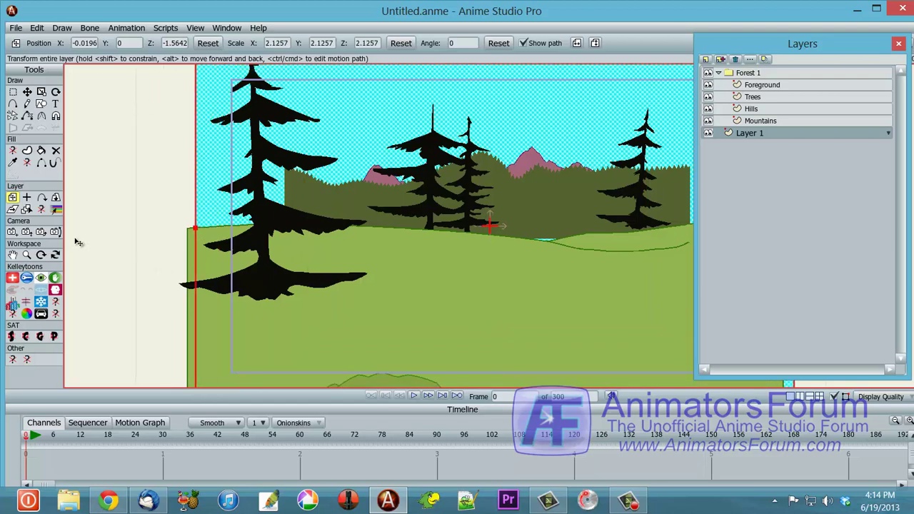
- Orbit to check the layers in perspective, restore the front view, and dock the Layers panel right
click(55, 255)
drag(272, 268, 465, 208)
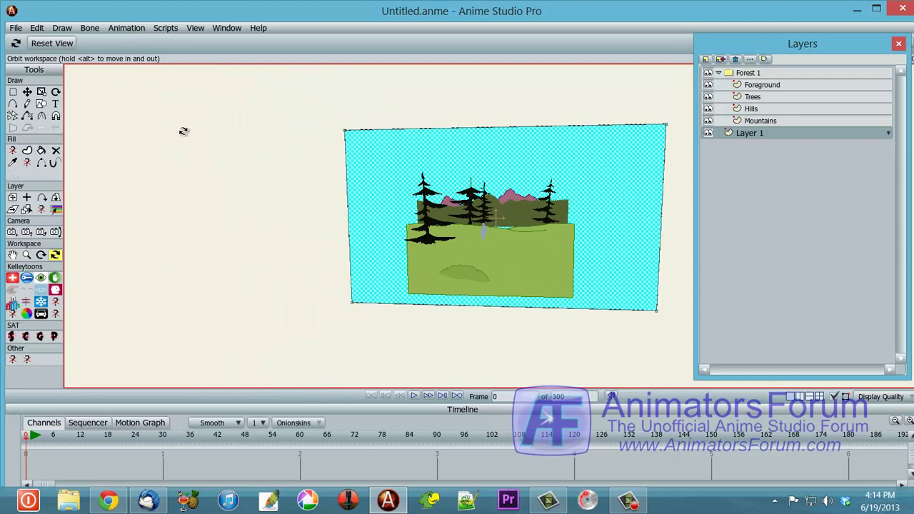
click(65, 43)
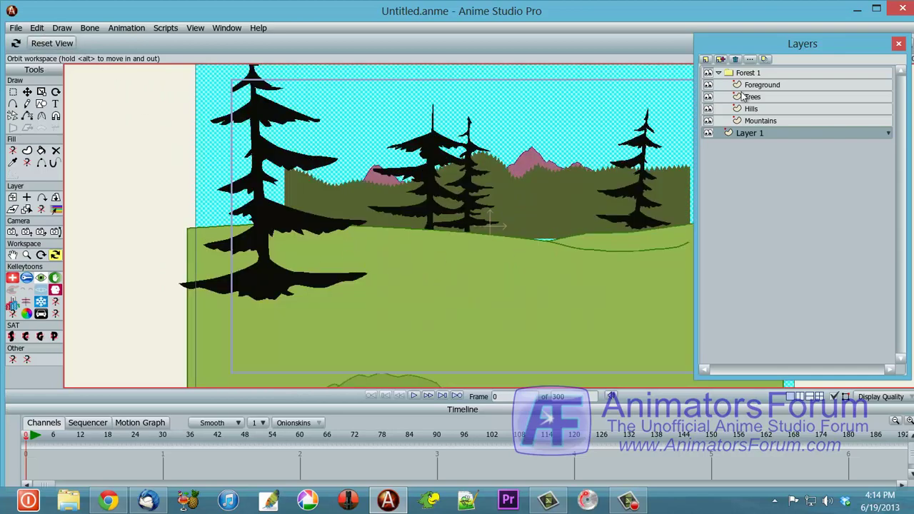
drag(746, 41, 830, 43)
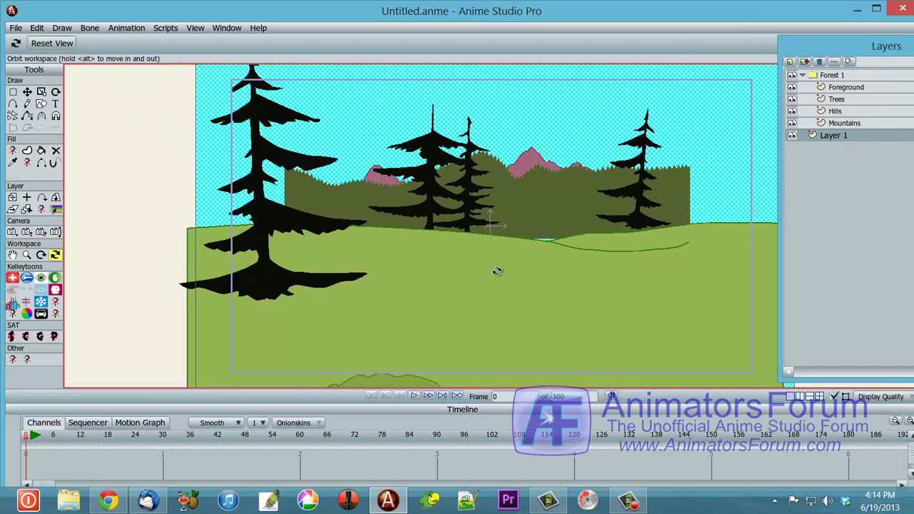
- Track the camera over the forest to X -0.1601, Y -0.0039, then float the Layers panel
click(13, 234)
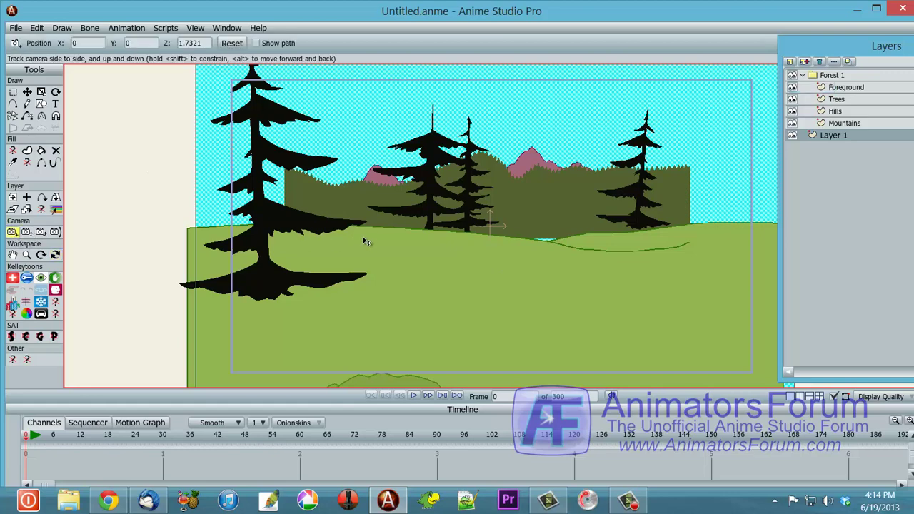
drag(365, 241, 442, 231)
drag(383, 227, 446, 197)
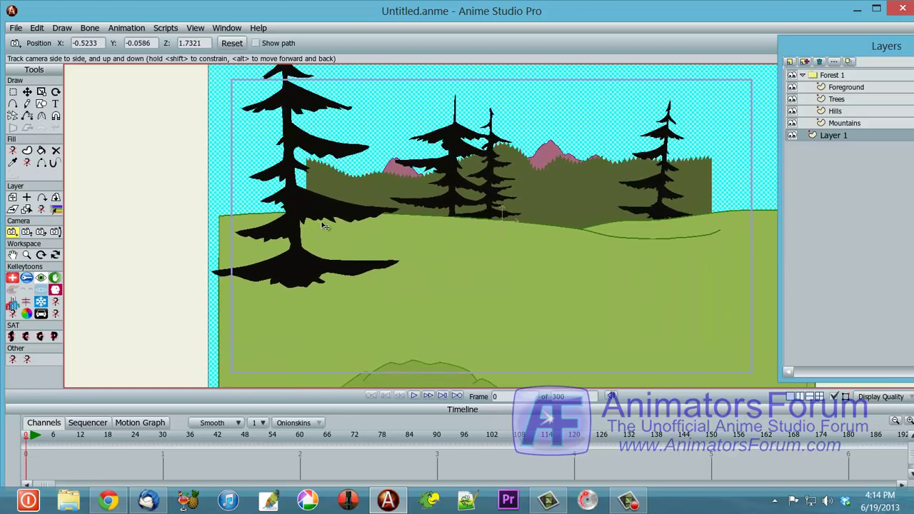
drag(383, 224, 364, 253)
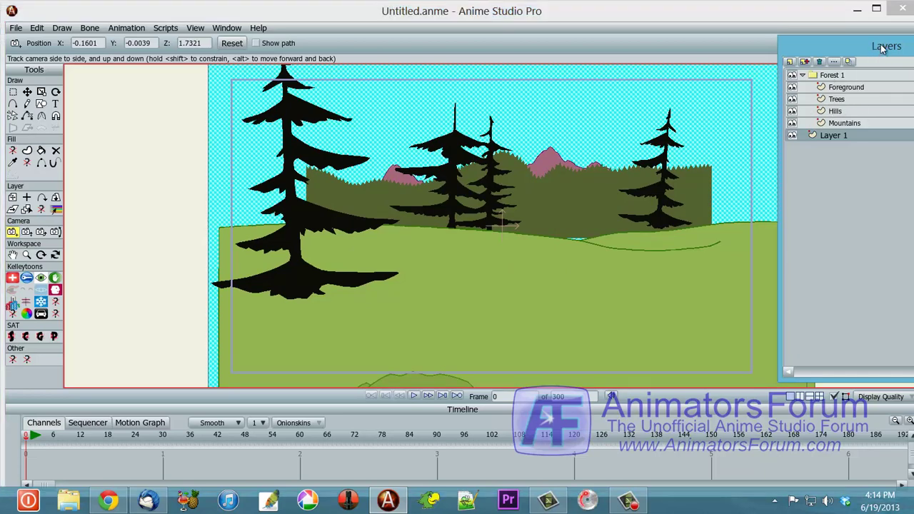
drag(871, 50, 782, 51)
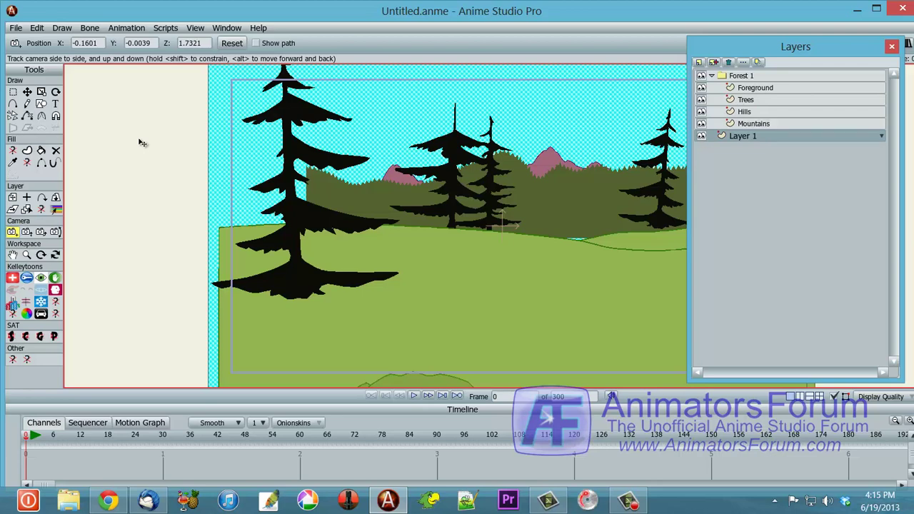
- Start a new document, discarding the forest scene without saving
click(16, 28)
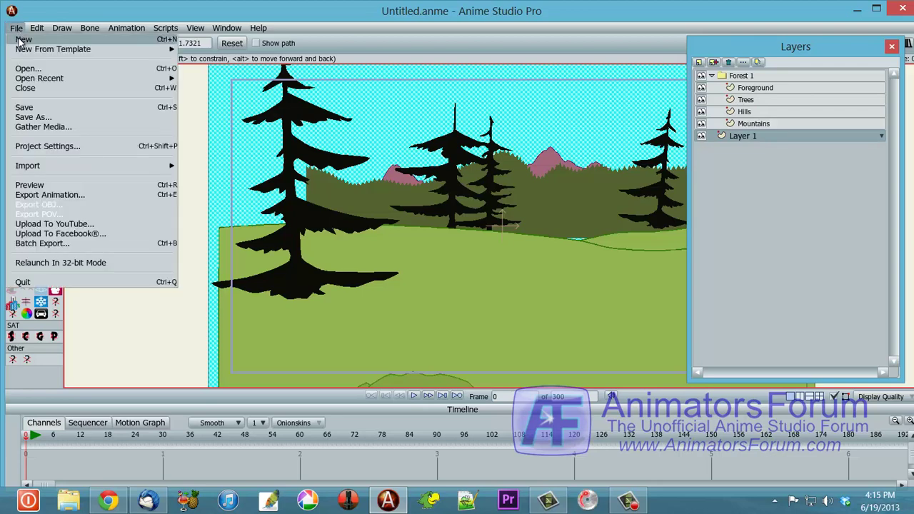
click(22, 40)
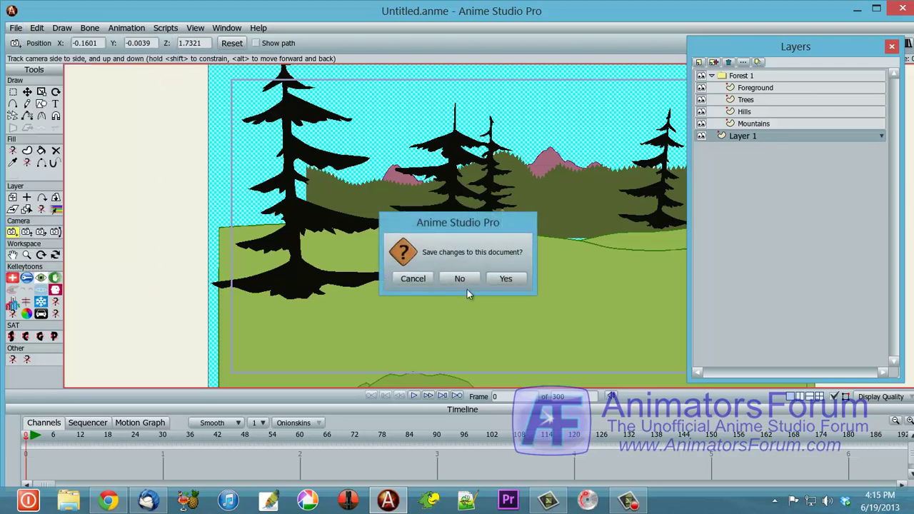
click(460, 280)
- Open JesterDone.anme from the recent files list
click(17, 28)
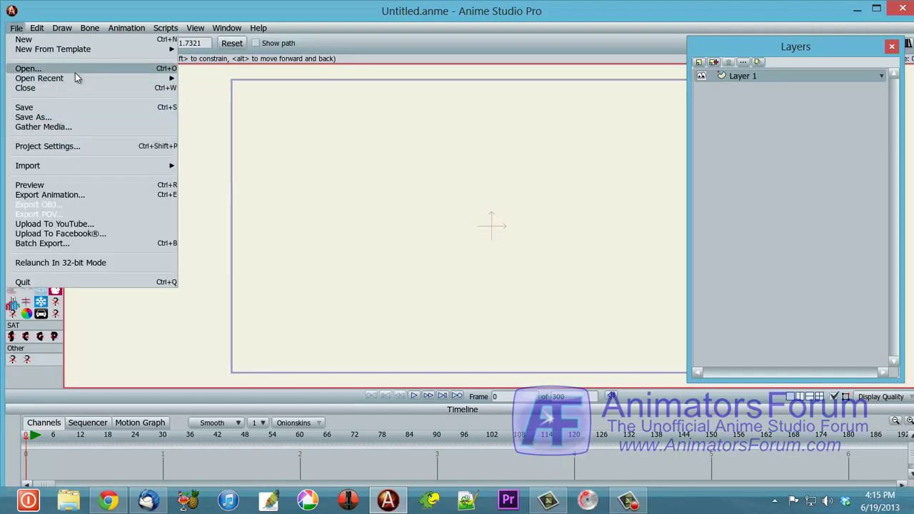
mouse_move(75, 76)
click(217, 78)
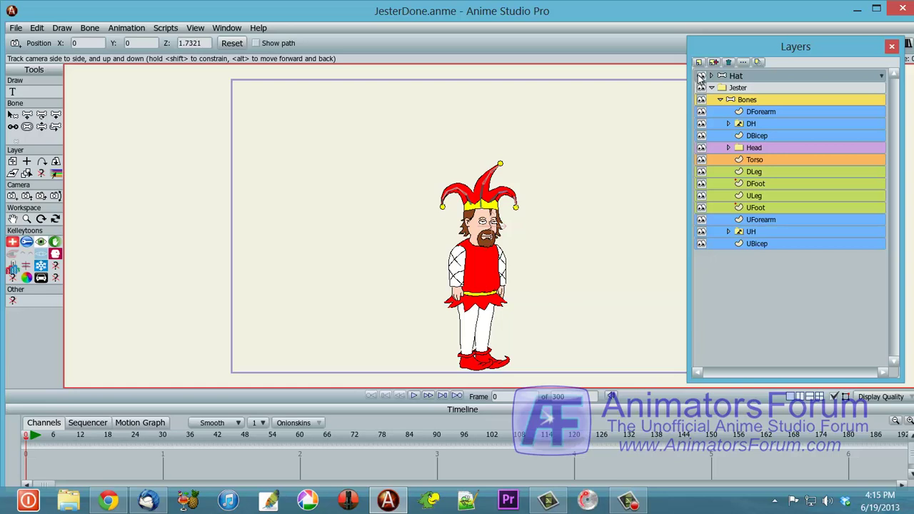
- Hide the Hat layer and enable Sort layers by depth in the Bones layer's settings
click(702, 75)
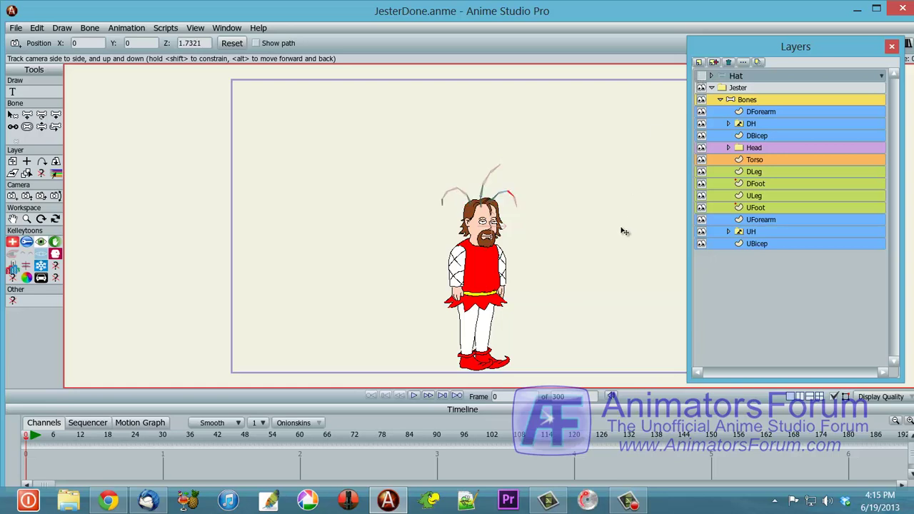
click(743, 89)
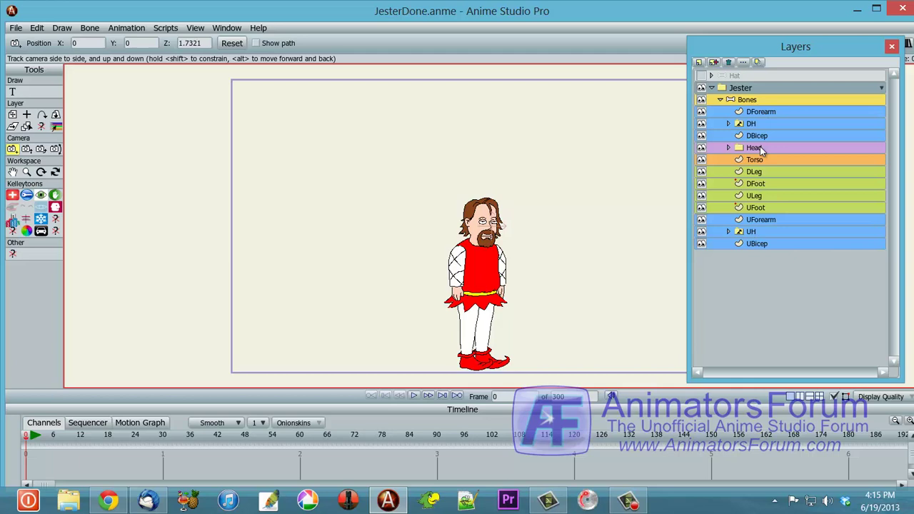
click(760, 102)
double_click(760, 101)
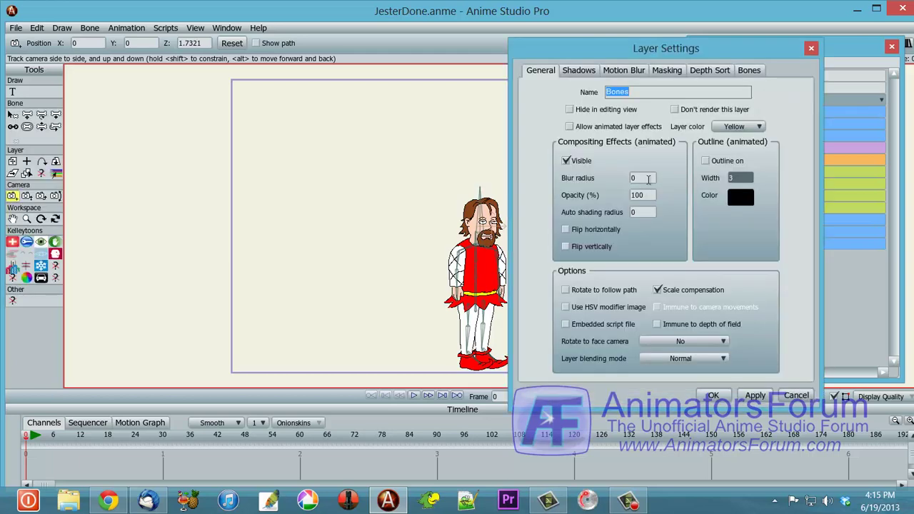
click(715, 71)
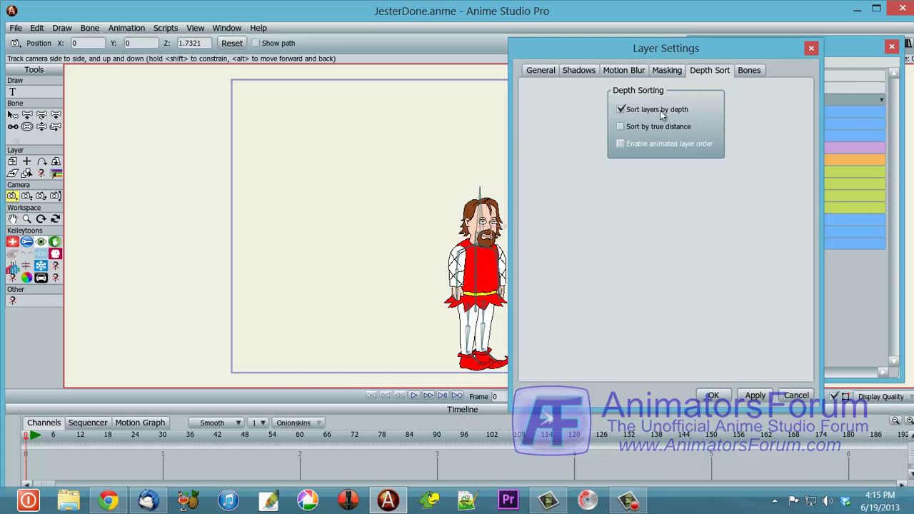
click(711, 395)
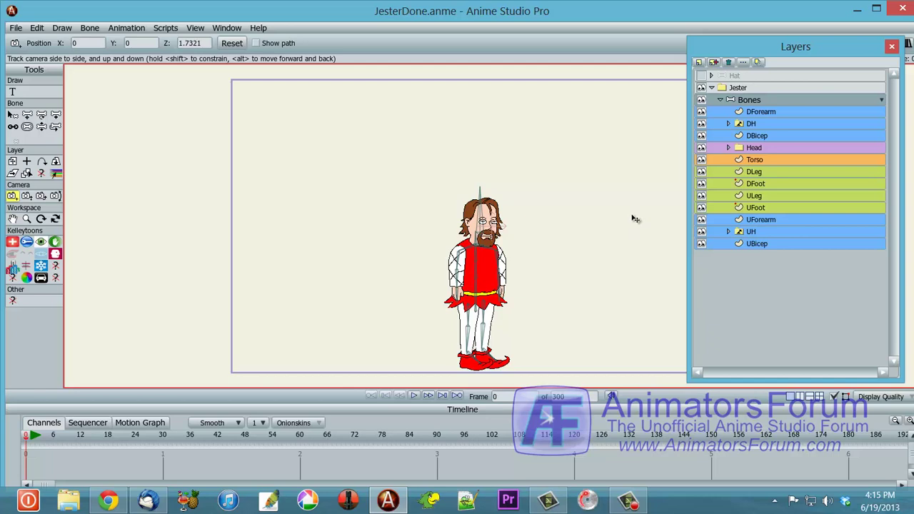
click(777, 113)
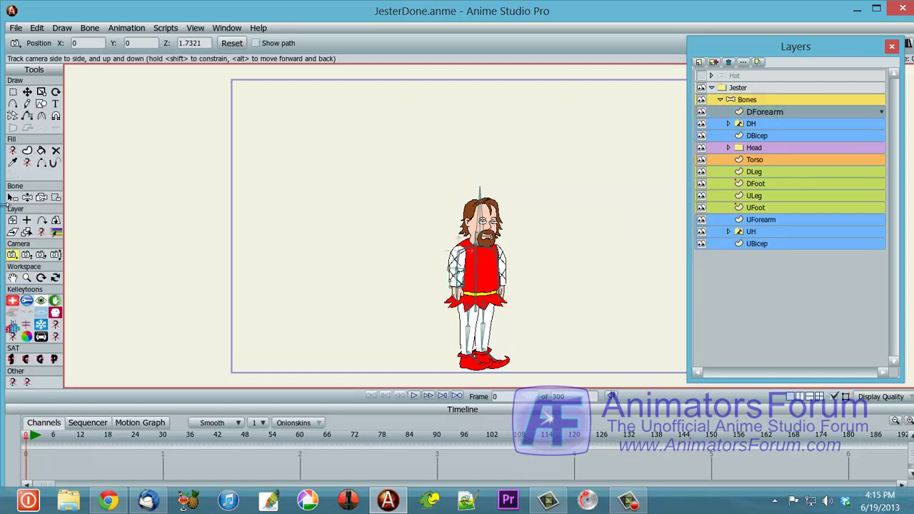
click(12, 220)
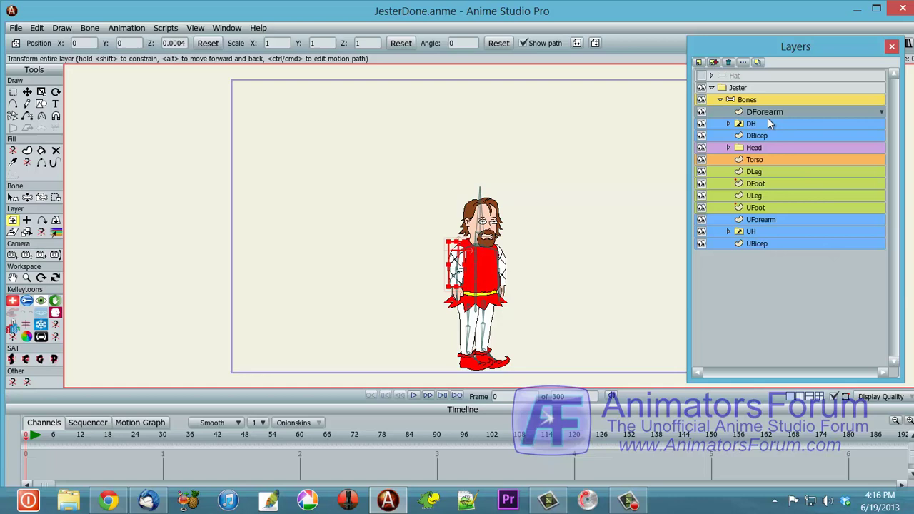
click(766, 124)
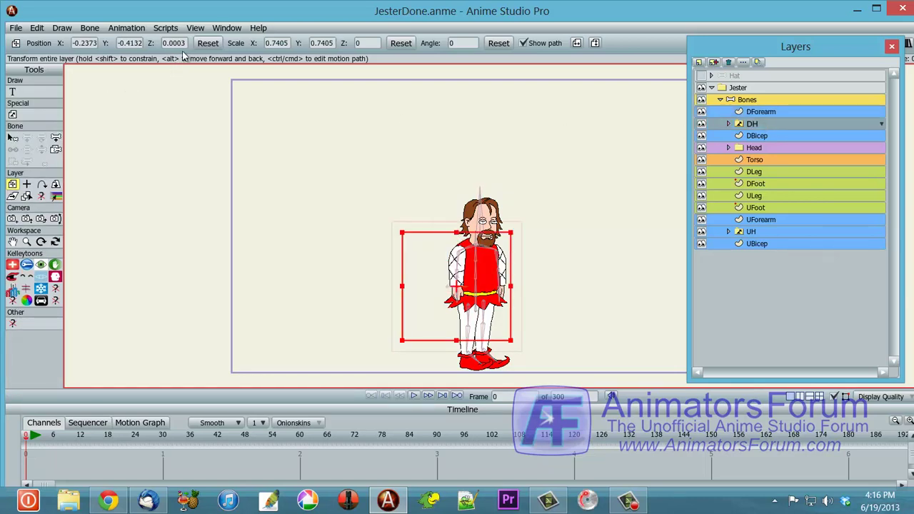
click(773, 137)
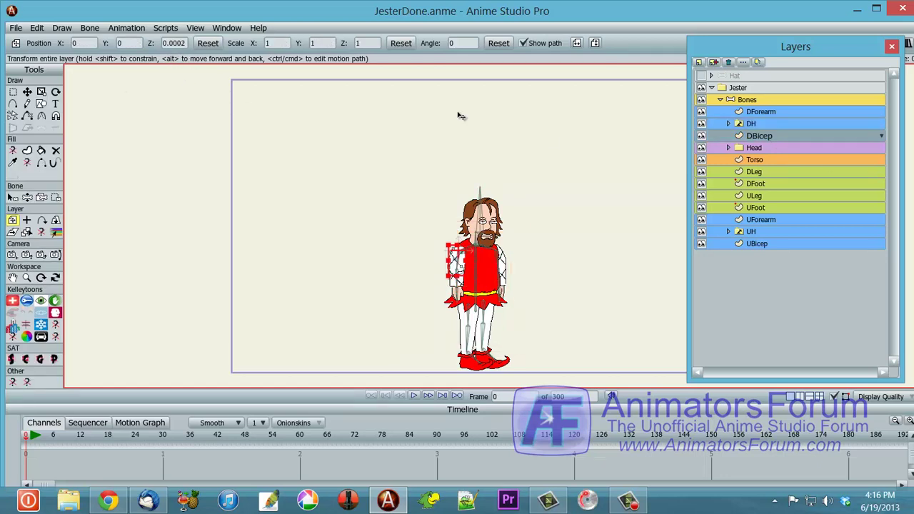
click(784, 151)
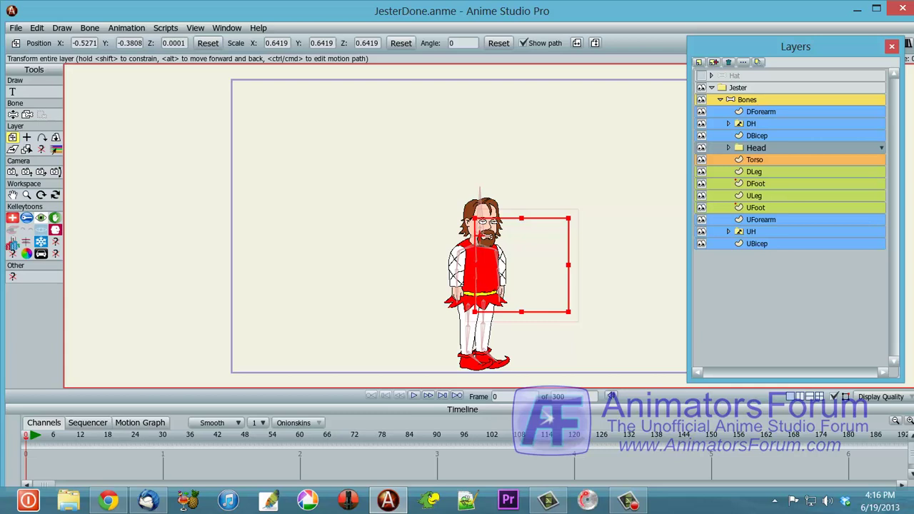
key(ctrl+shift+a)
drag(744, 43, 679, 81)
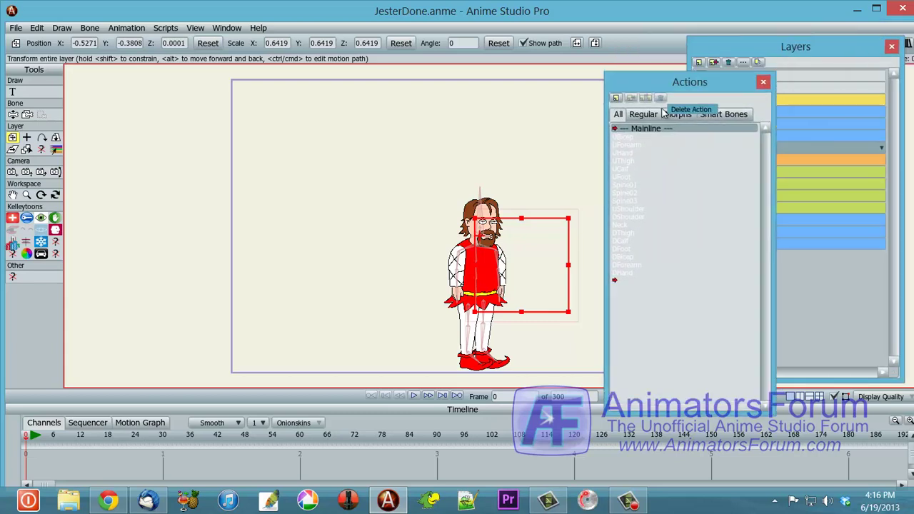
drag(663, 112, 667, 128)
click(759, 105)
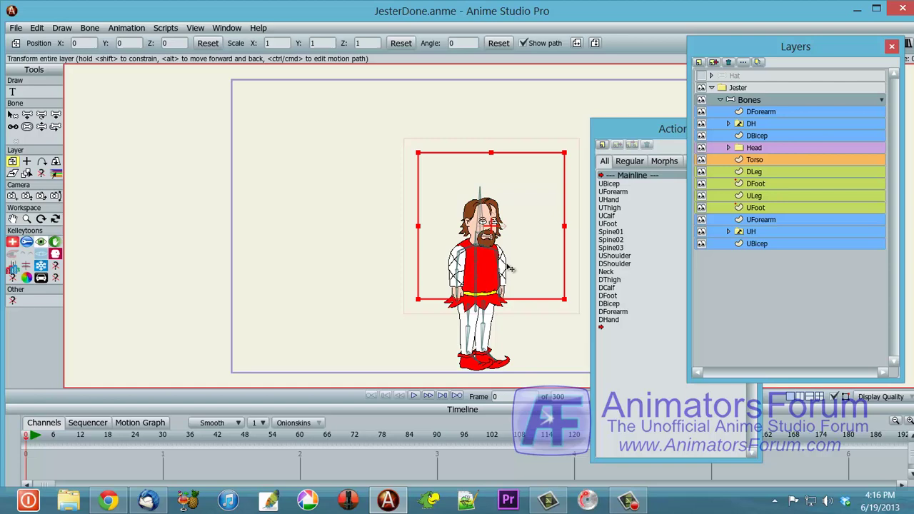
drag(635, 135, 659, 69)
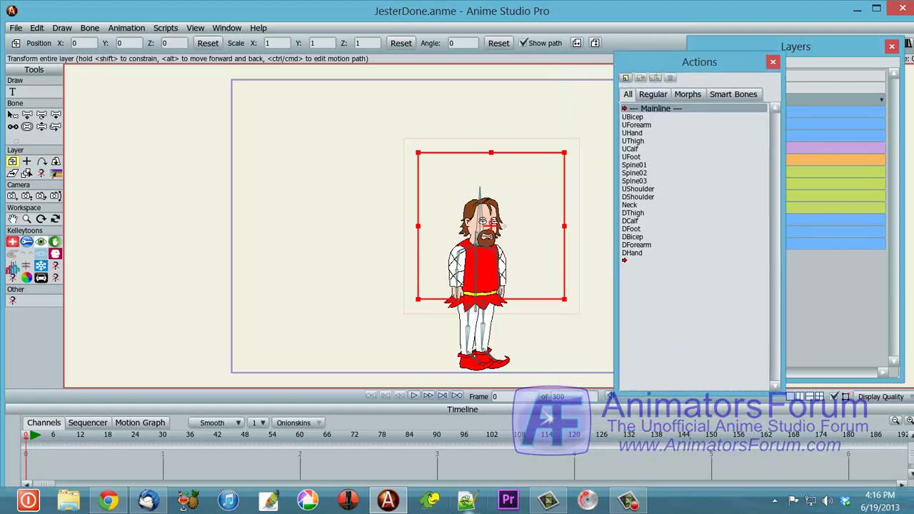
click(437, 441)
click(807, 57)
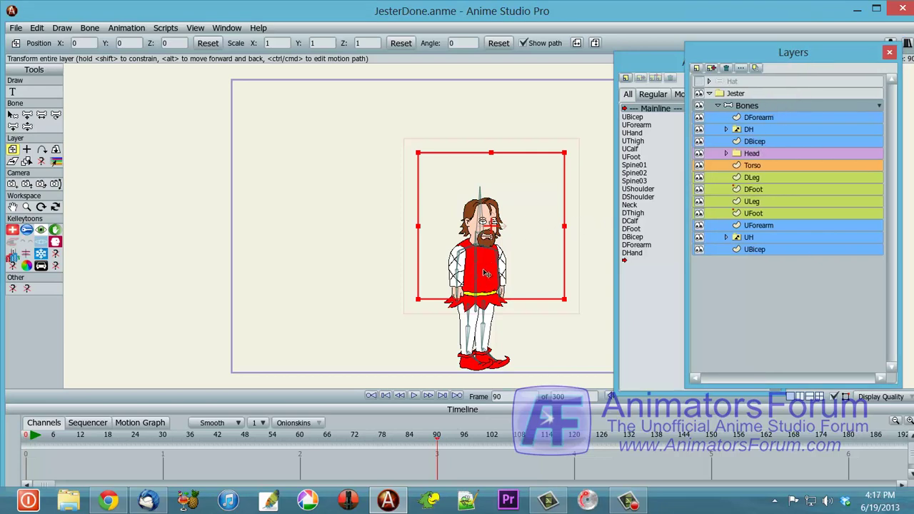
- Rotate the upstage arm bones so the hand rests on the hip at frame 90
key(e)
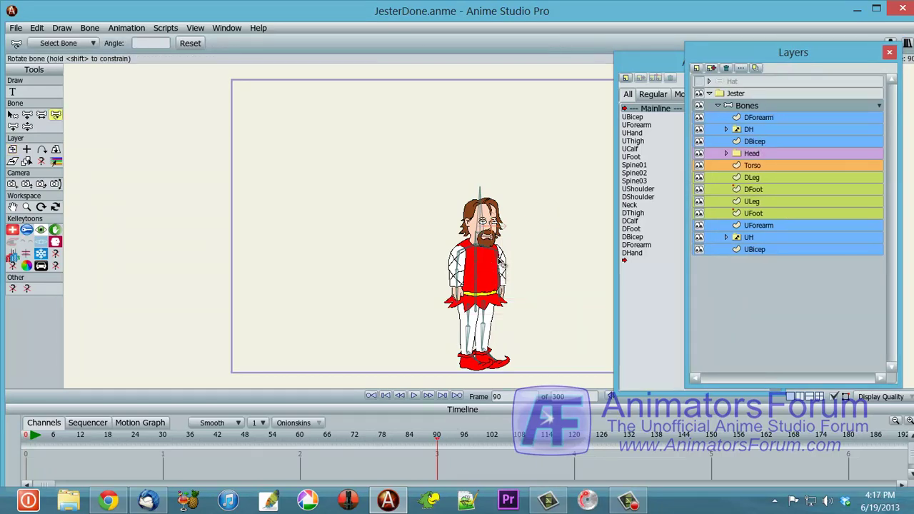
mouse_move(501, 264)
mouse_down()
mouse_move(522, 270)
mouse_move(501, 275)
mouse_up()
click(434, 442)
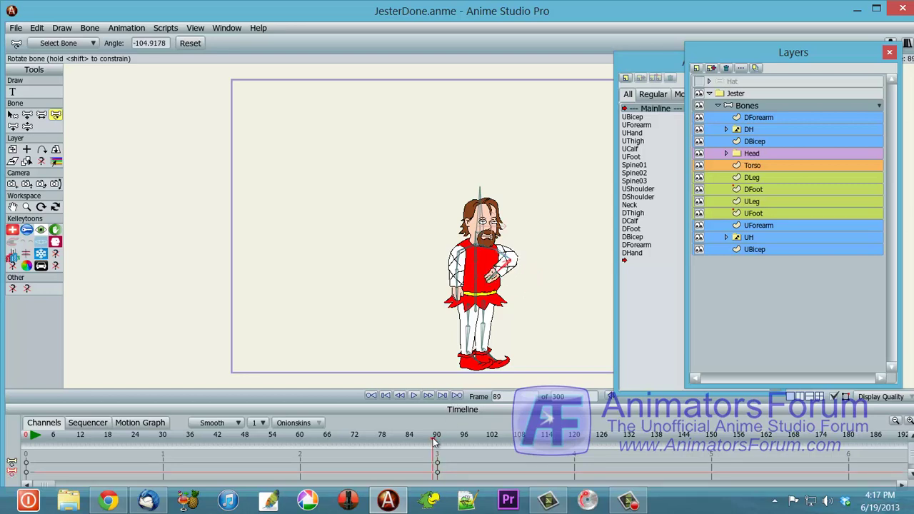
click(436, 442)
scroll(402, 271, up, 5)
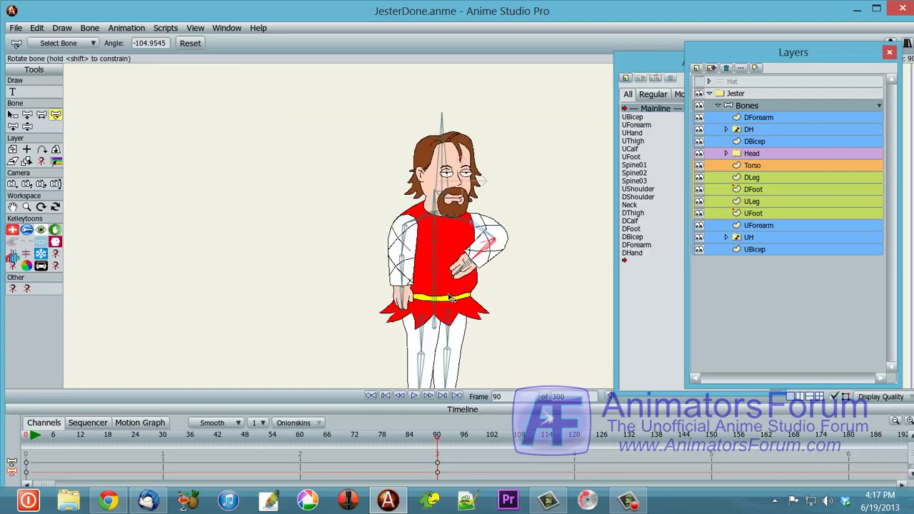
scroll(520, 284, up, 4)
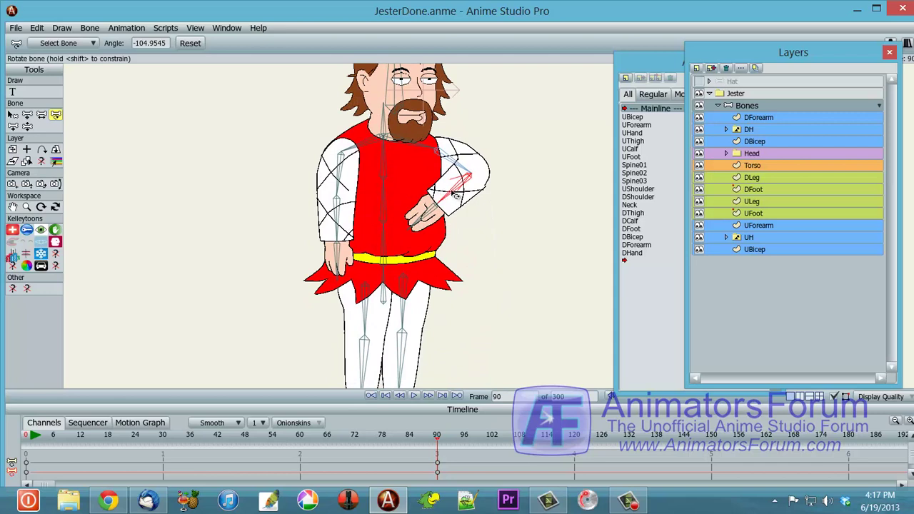
mouse_move(453, 193)
mouse_down()
mouse_move(529, 236)
mouse_move(445, 207)
mouse_up()
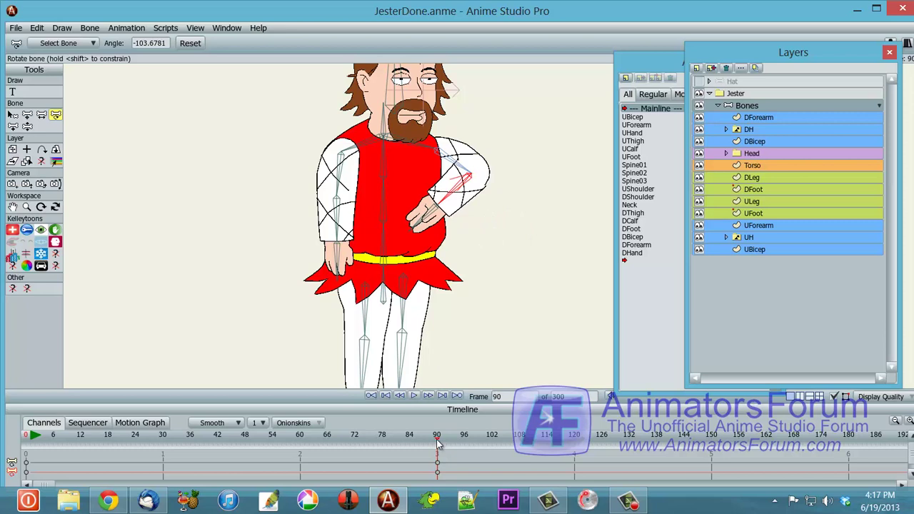
- Key the arm raised in a salute at frame 98, then outstretched, and preview the motion
drag(437, 443, 473, 443)
drag(454, 164, 444, 133)
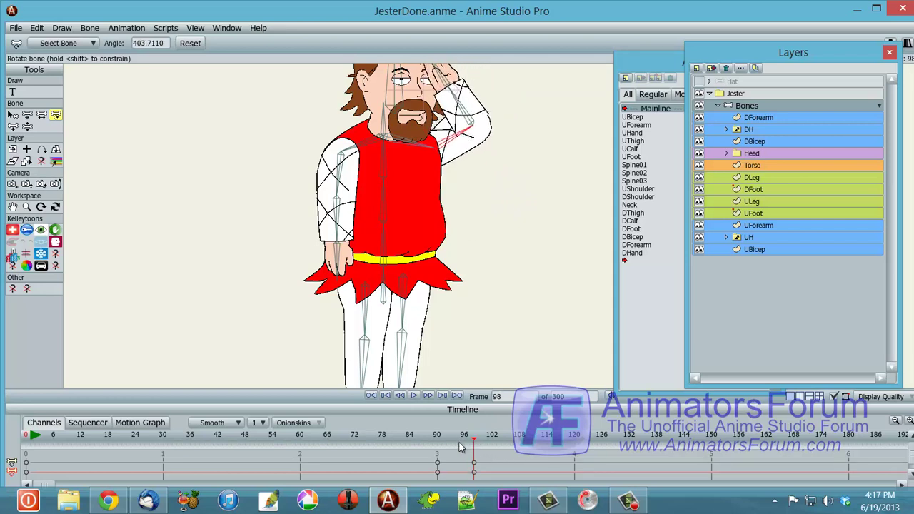
mouse_move(471, 442)
mouse_down()
mouse_move(462, 443)
mouse_move(488, 443)
mouse_up()
drag(464, 140, 440, 237)
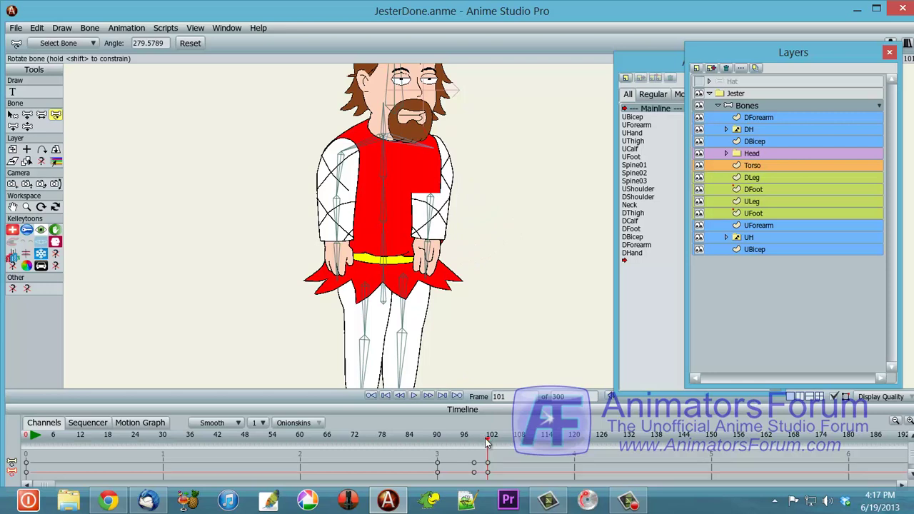
drag(486, 442, 439, 470)
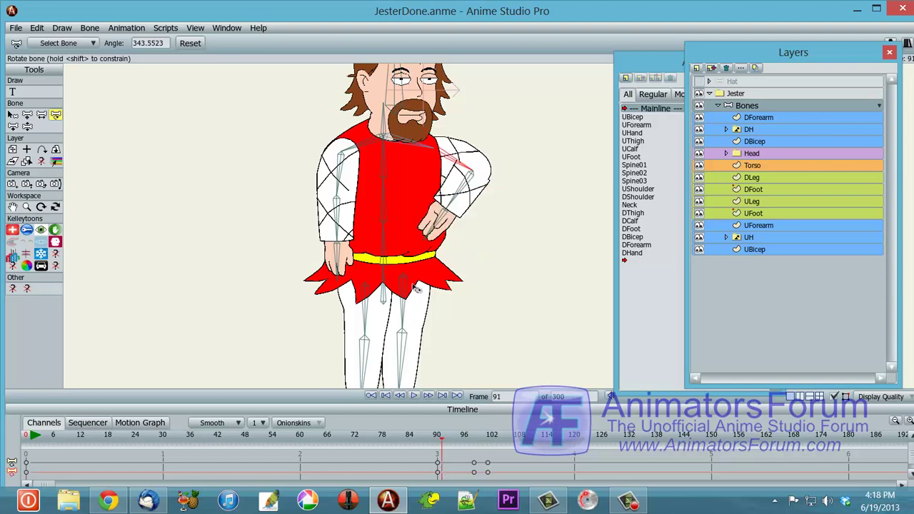
- Select the Bones layer and open the UBicep action from the Actions list for editing
click(734, 169)
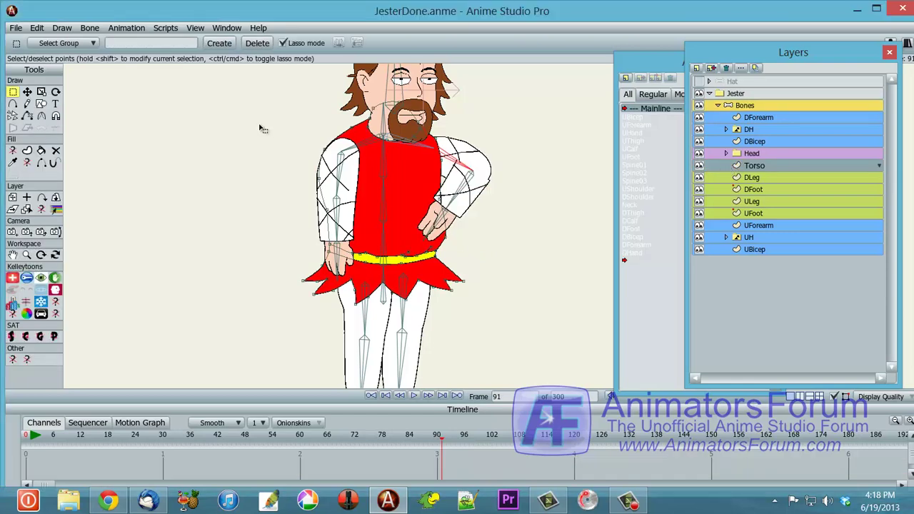
click(12, 197)
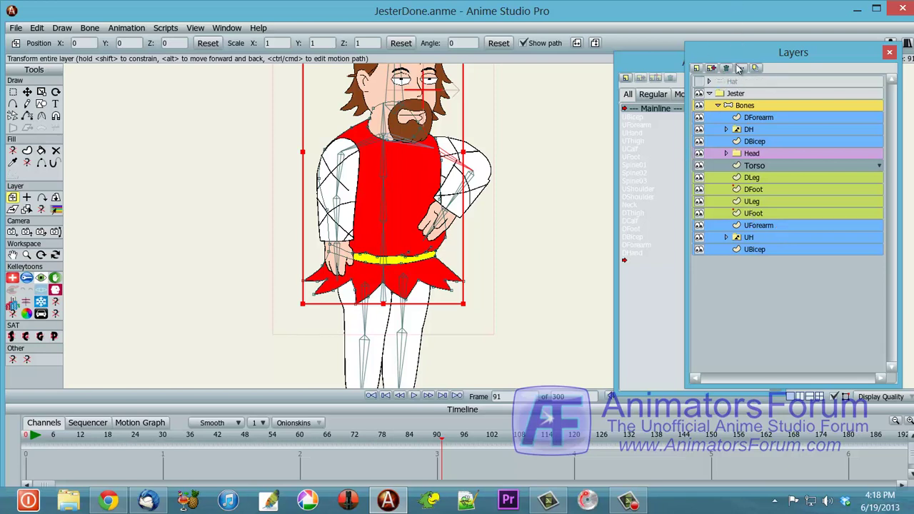
drag(742, 57, 767, 58)
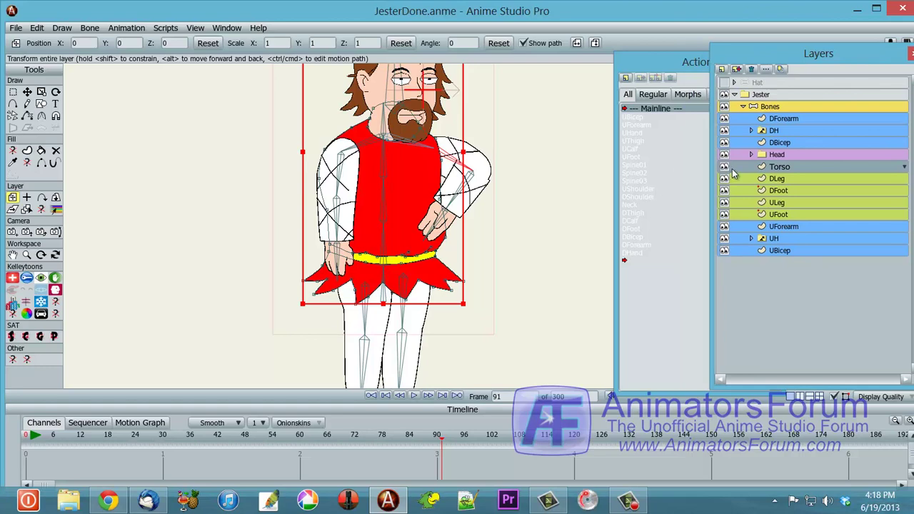
click(771, 106)
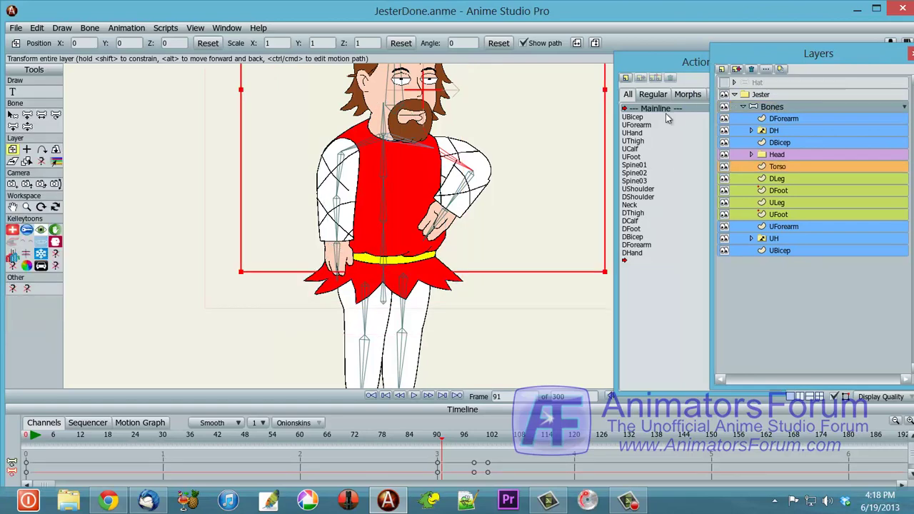
double_click(641, 117)
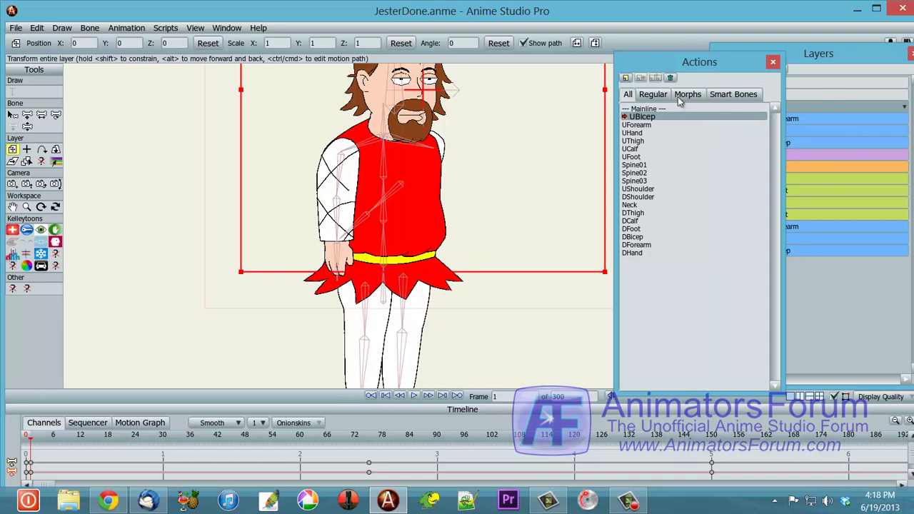
- Close the Actions window and select the UForearm layer to show its depth keys
click(773, 61)
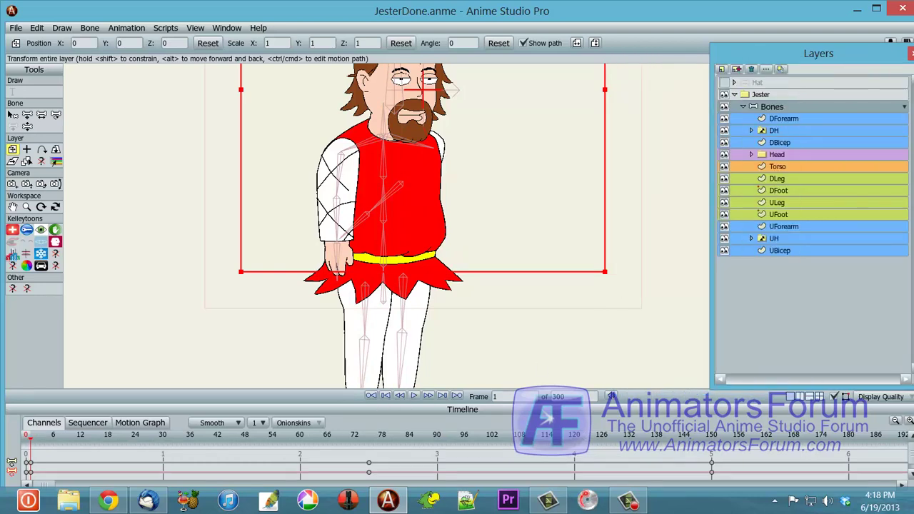
click(791, 120)
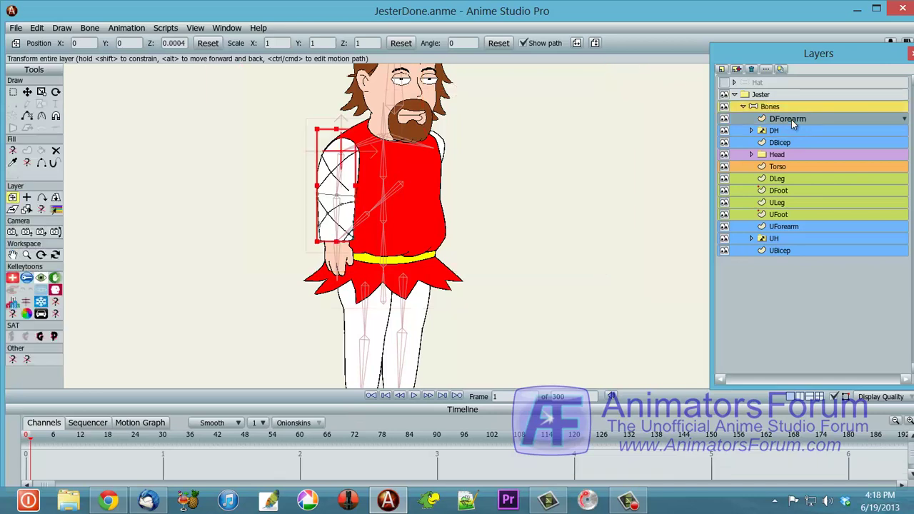
click(792, 227)
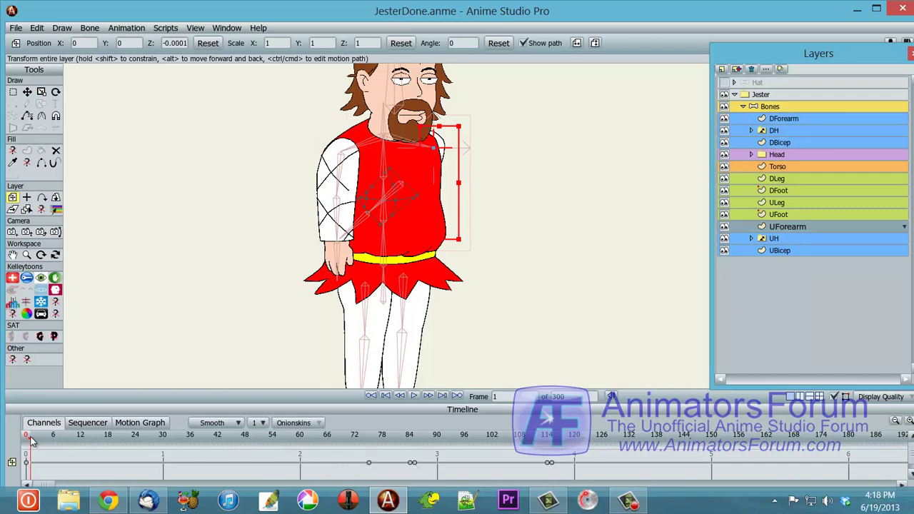
- Scrub the UBicep action, comparing forearm depth at frames 84 and 85, ending at frame 114
drag(31, 440, 412, 466)
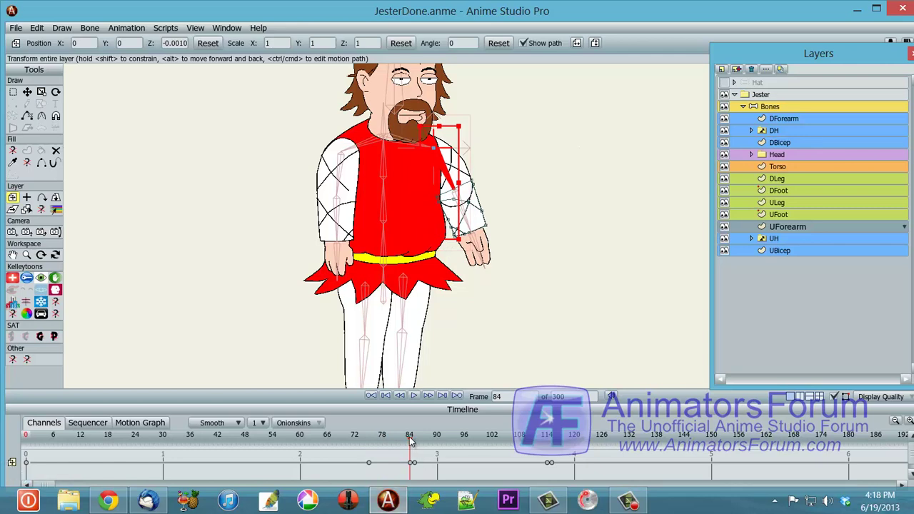
drag(413, 441, 417, 441)
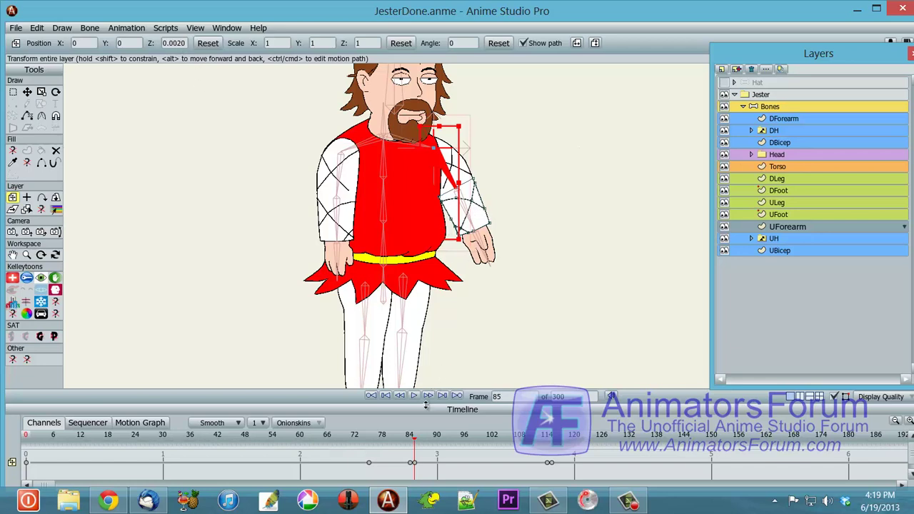
click(411, 446)
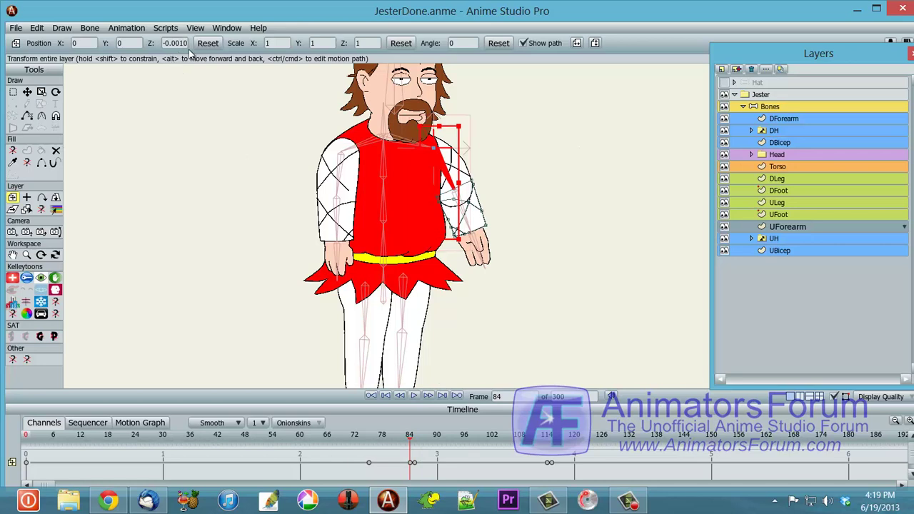
click(415, 441)
drag(415, 441, 547, 464)
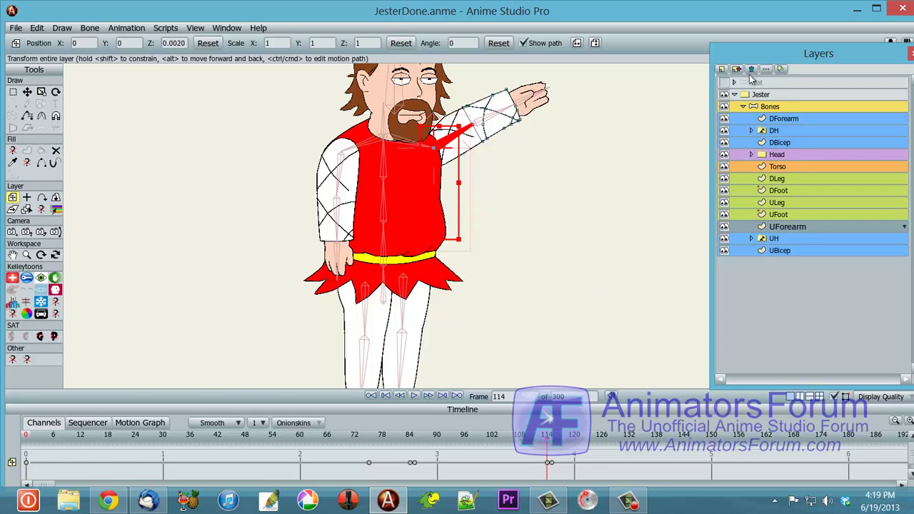
- Close Layers and scrub the Mainline between frames 65 and 100: hip at 74, wave at 99
click(890, 43)
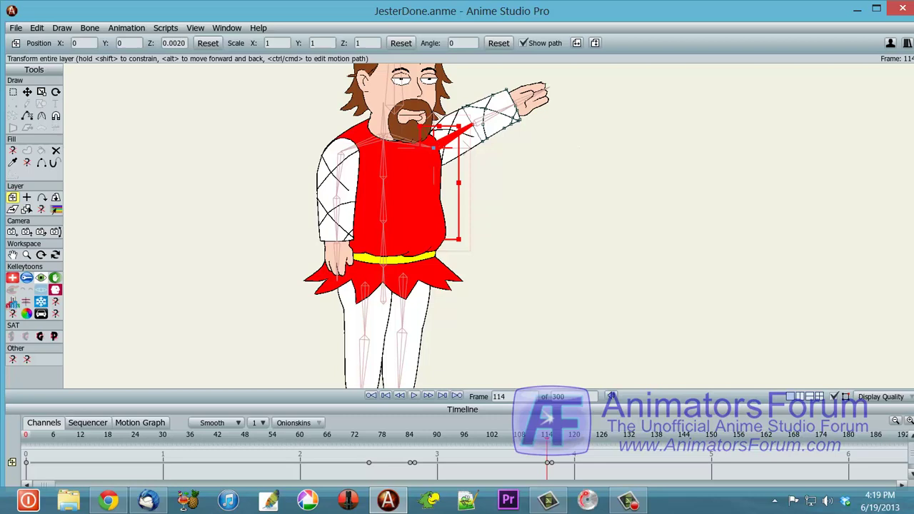
drag(413, 443, 481, 446)
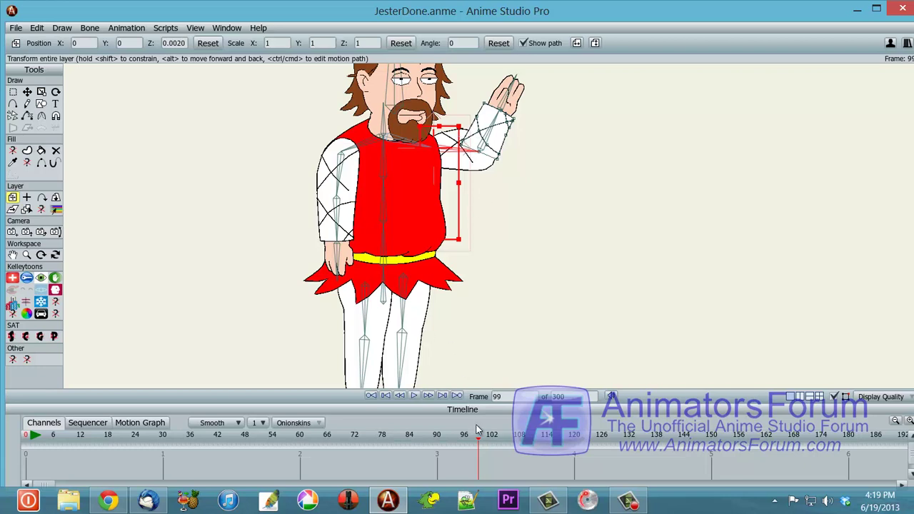
drag(480, 445, 366, 458)
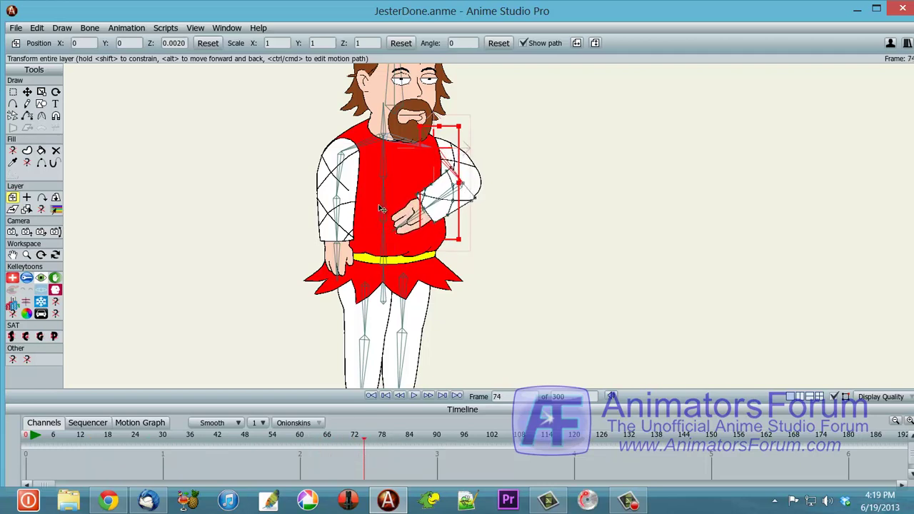
click(478, 457)
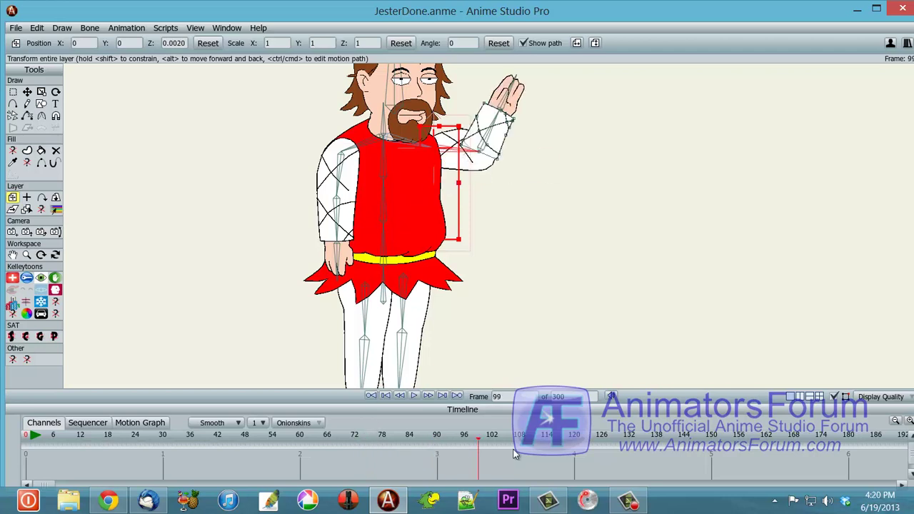
drag(514, 455, 484, 446)
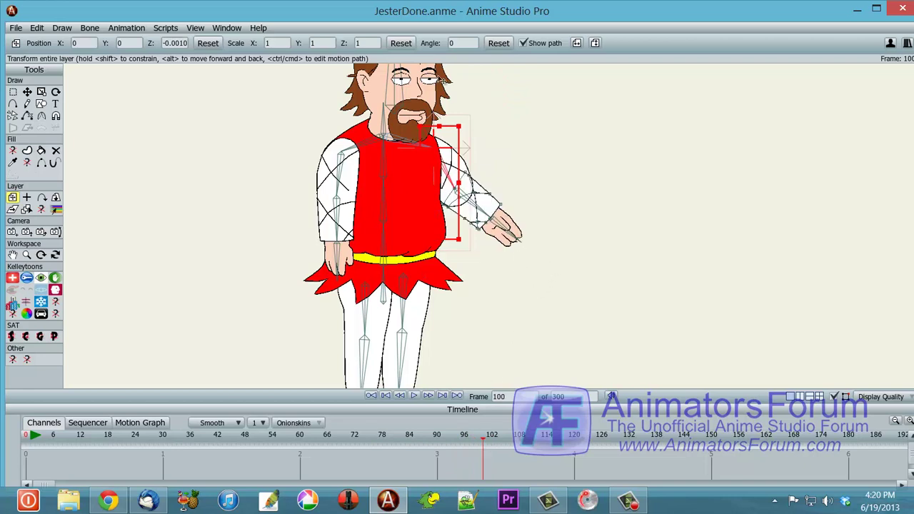